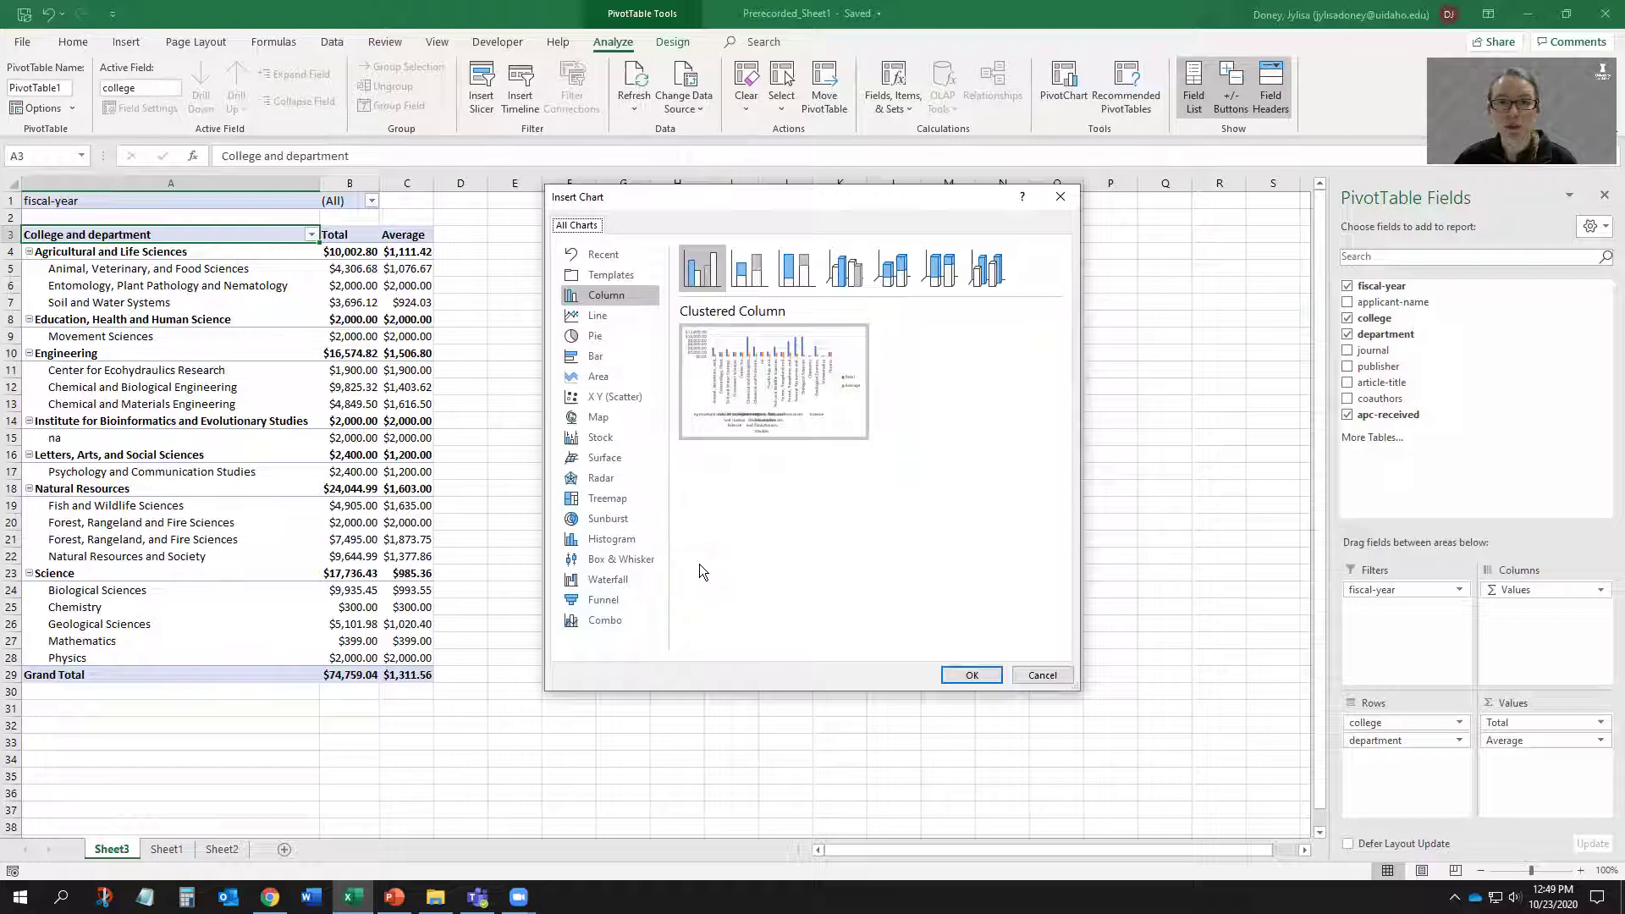
# Insert a Clustered Column PivotChart, place it beside the PivotTable and size it to about 5.57" high by 9.62" wide
pyautogui.click(610, 518)
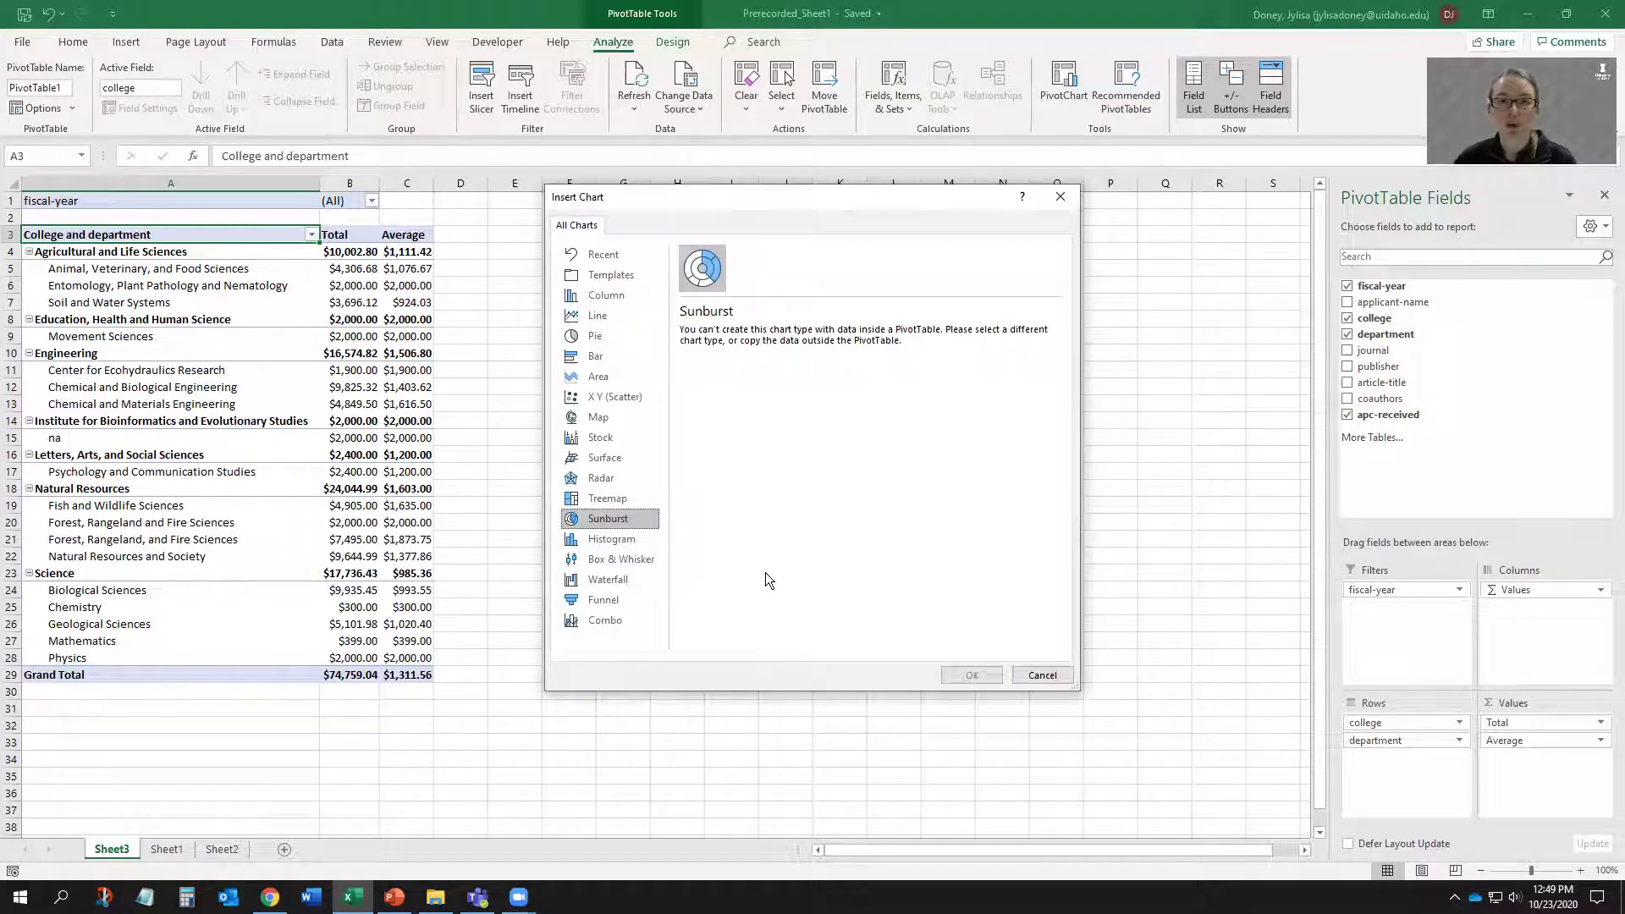
pyautogui.click(610, 297)
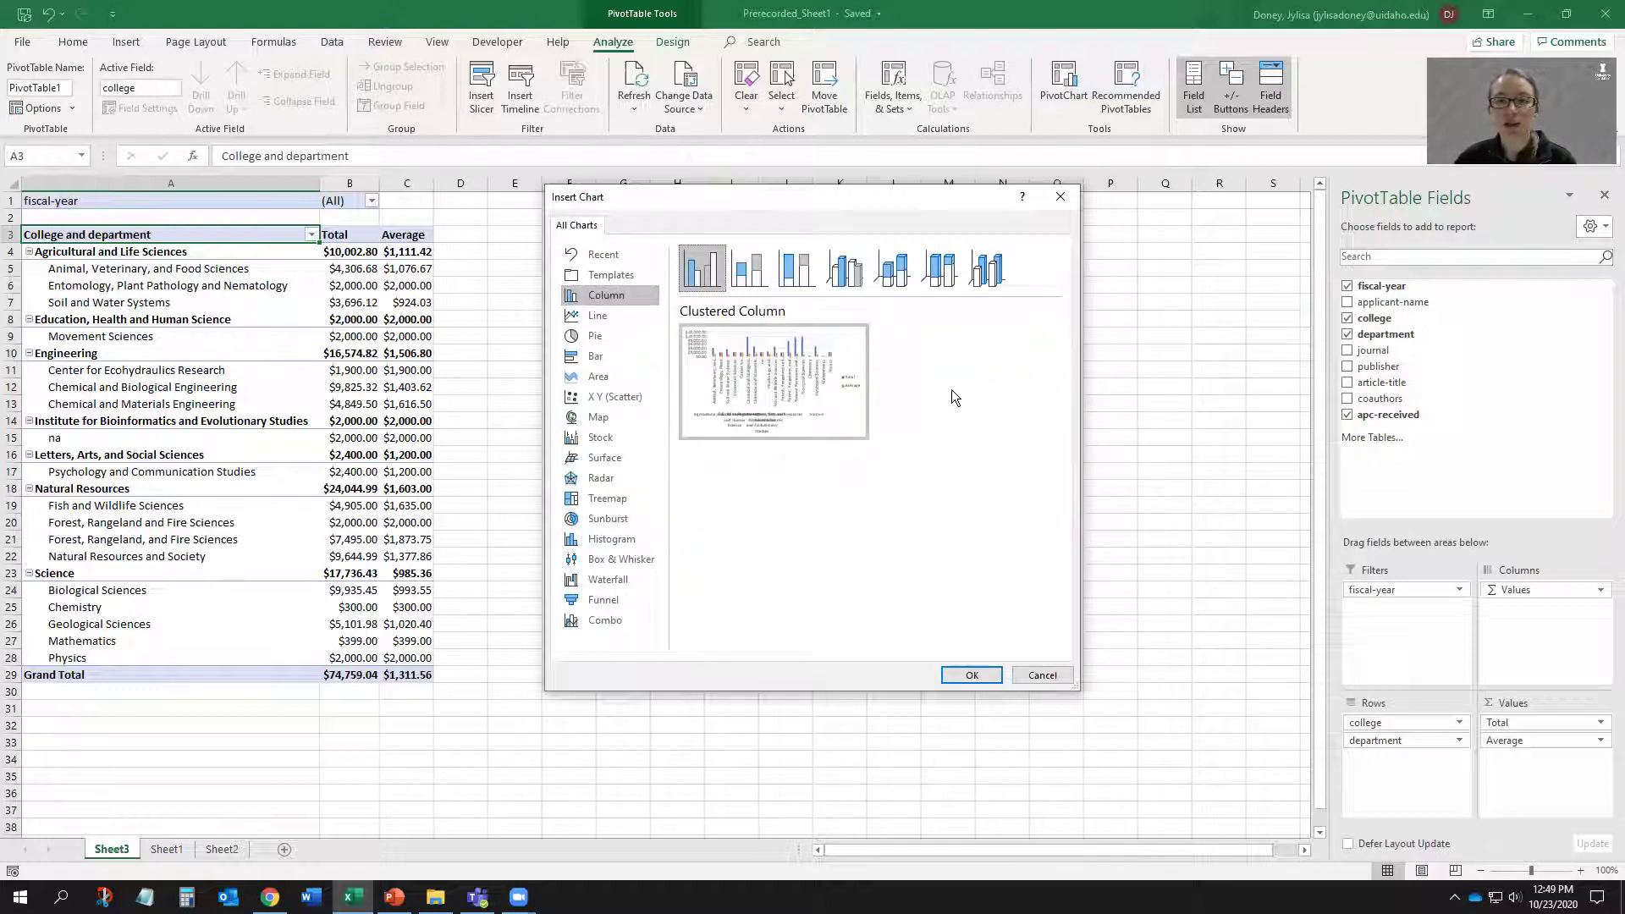
pyautogui.click(969, 675)
pyautogui.moveTo(869, 392); pyautogui.dragTo(1231, 226)
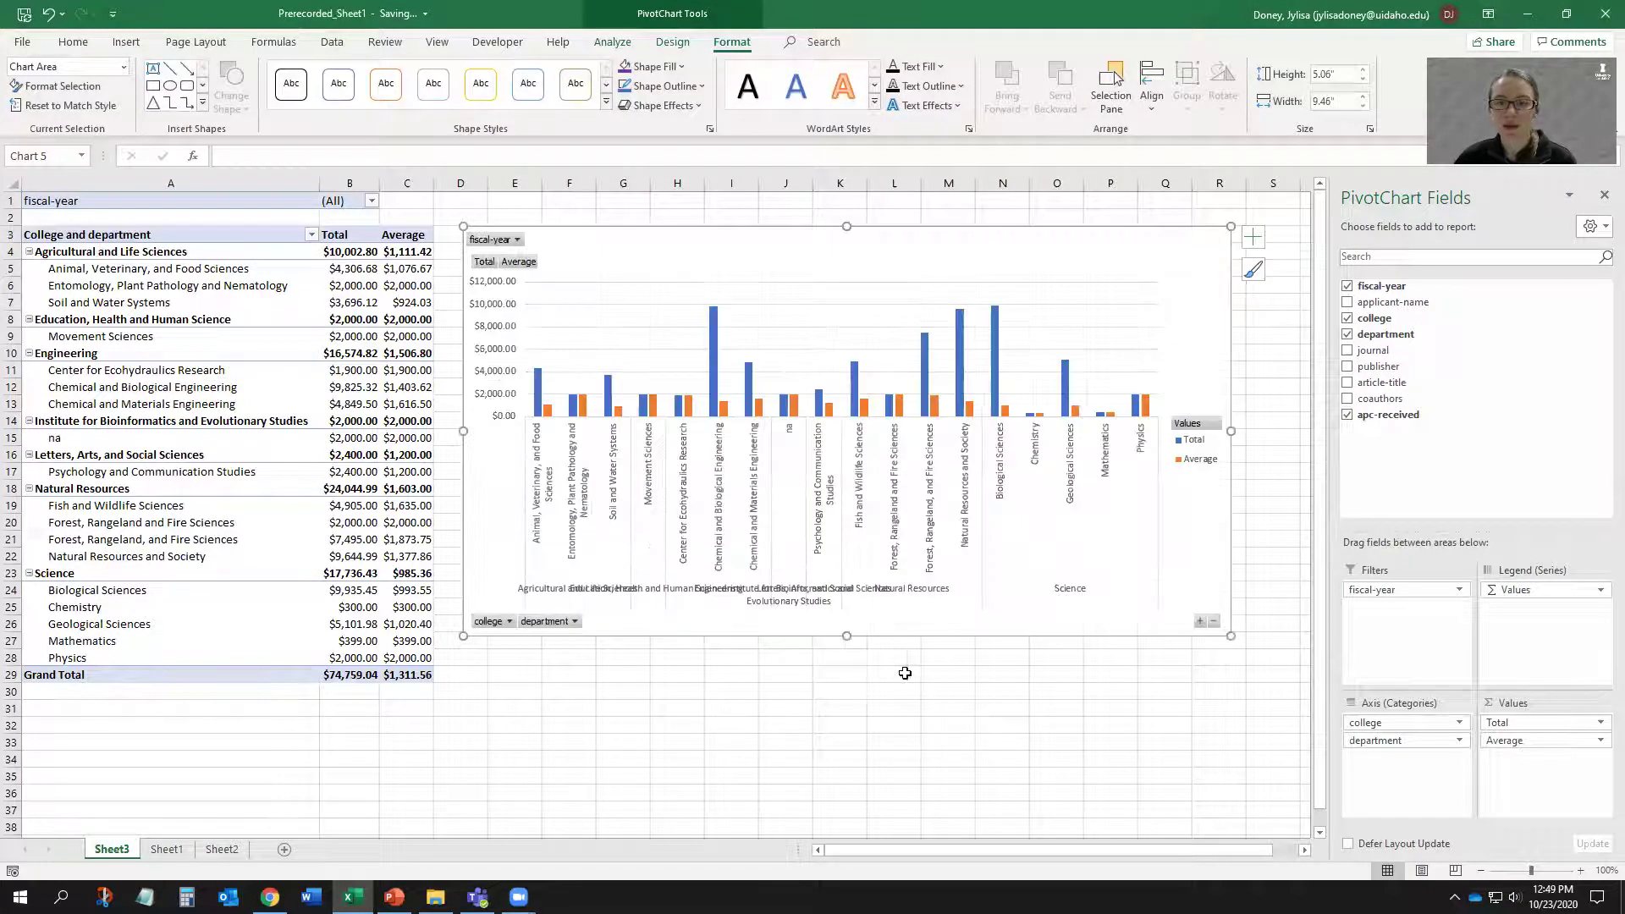
pyautogui.moveTo(465, 640); pyautogui.dragTo(451, 680)
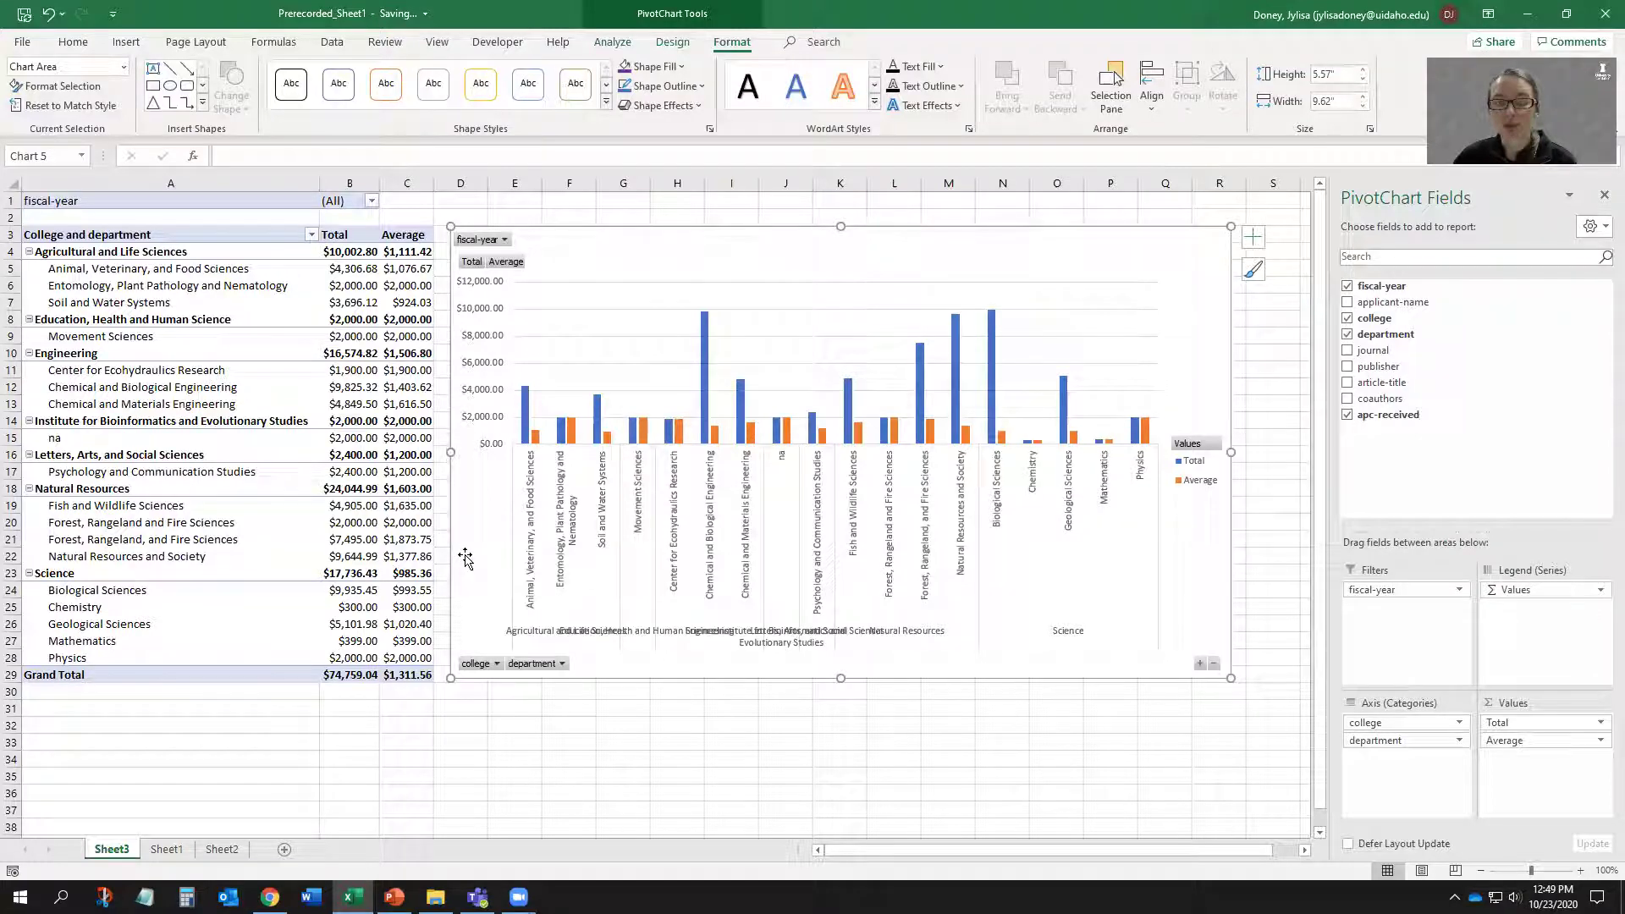
# Remove the department field from the PivotTable rows and add it back below college
pyautogui.click(98, 234)
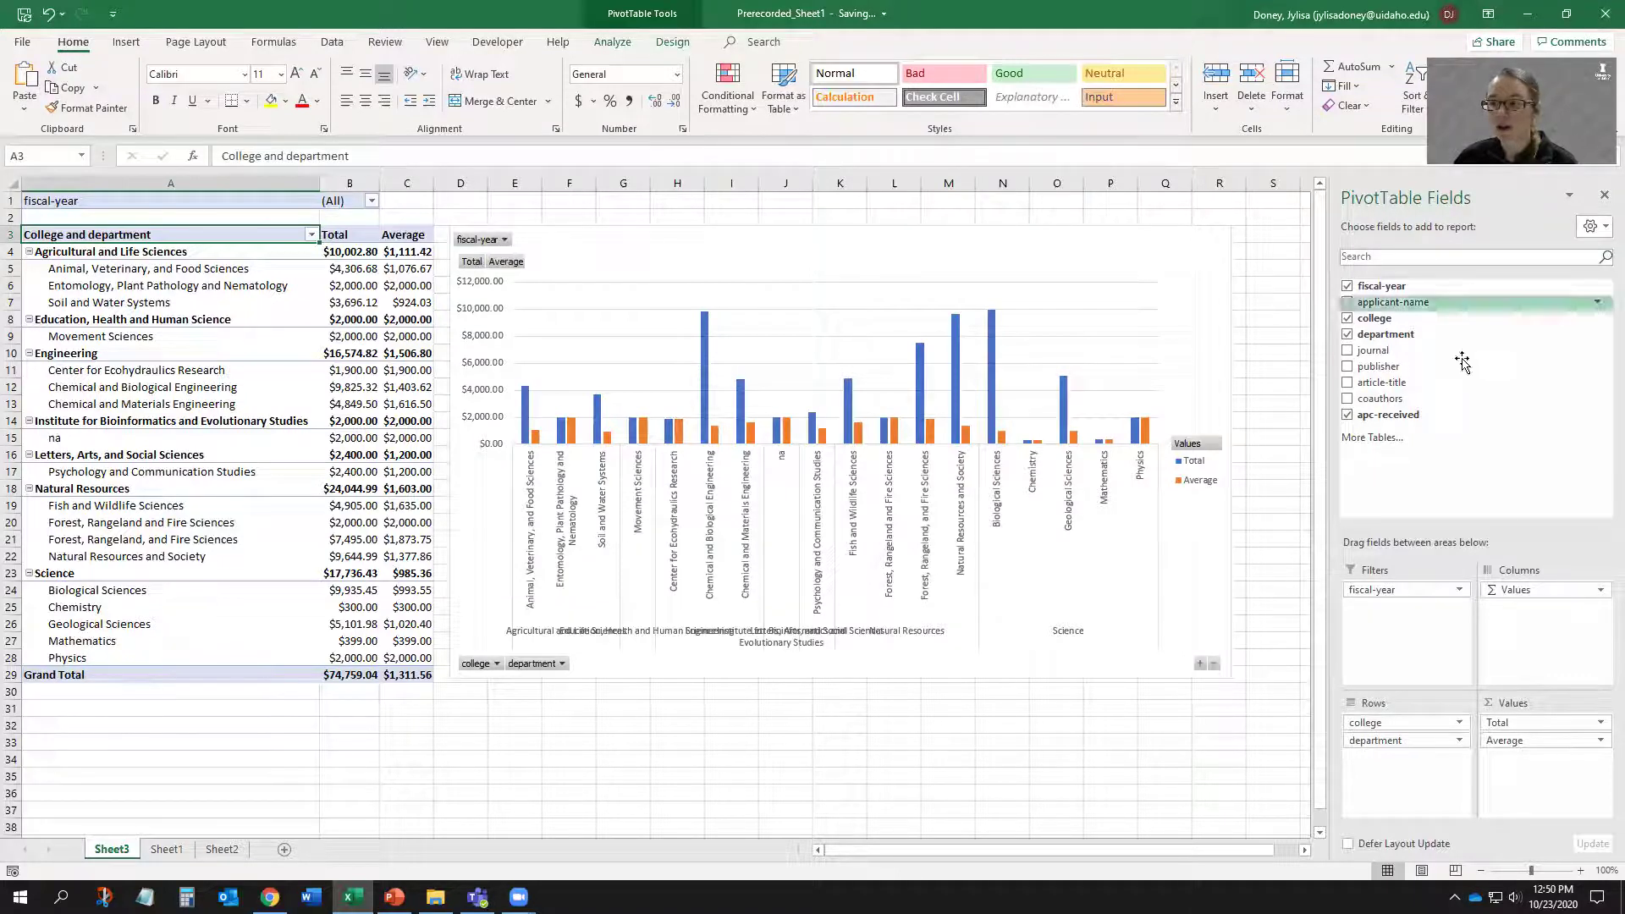
pyautogui.click(1459, 741)
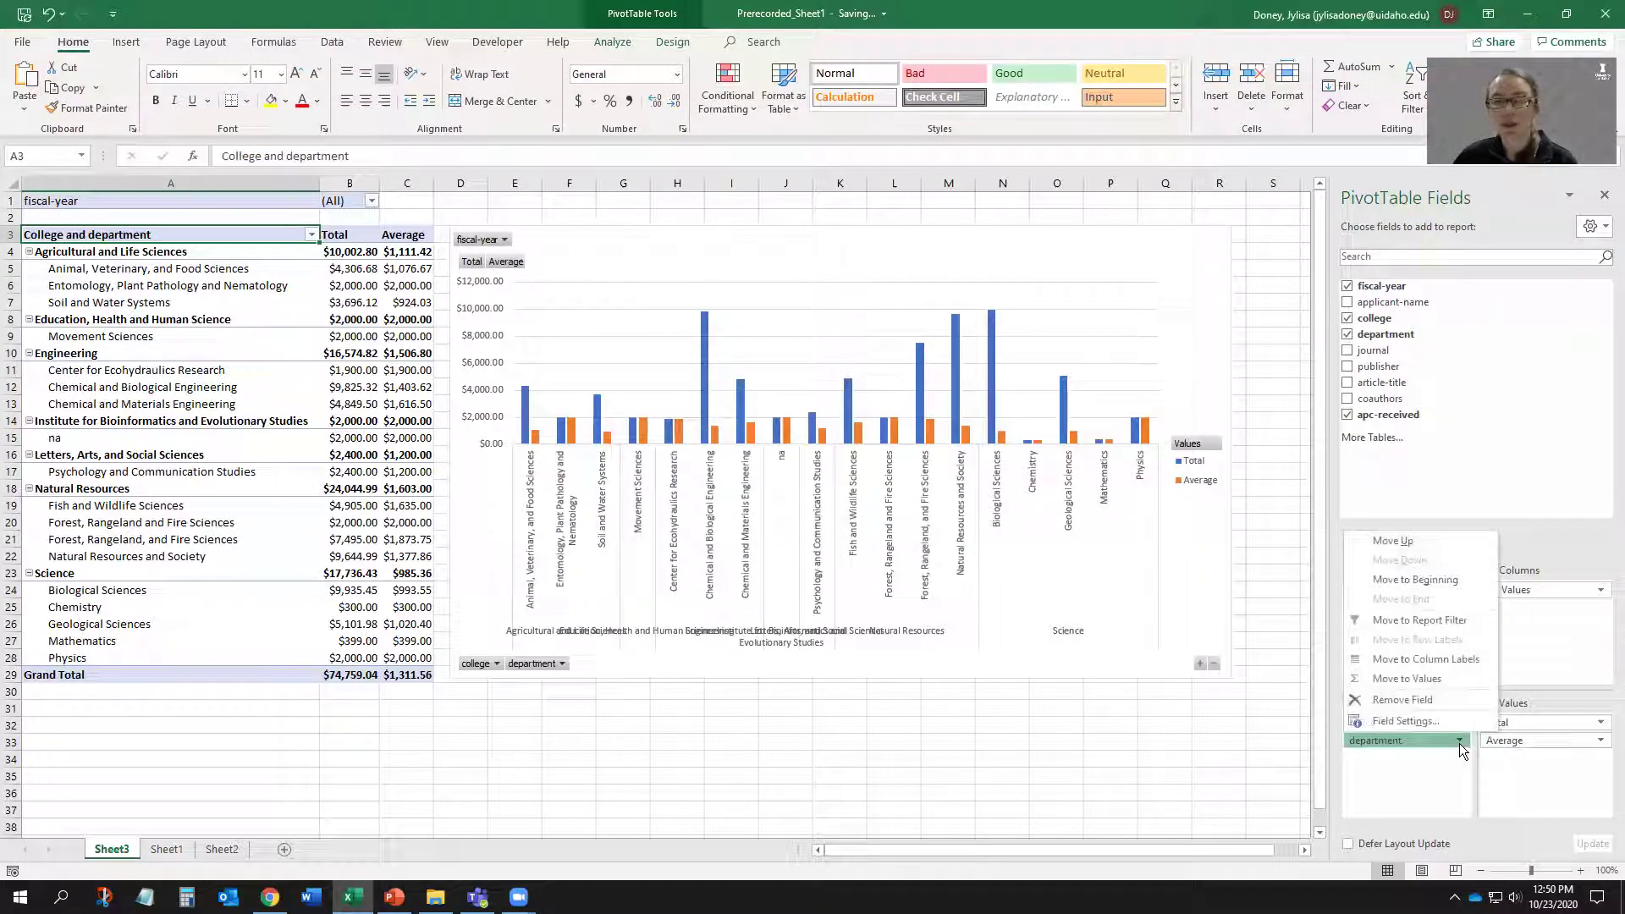
pyautogui.click(1429, 701)
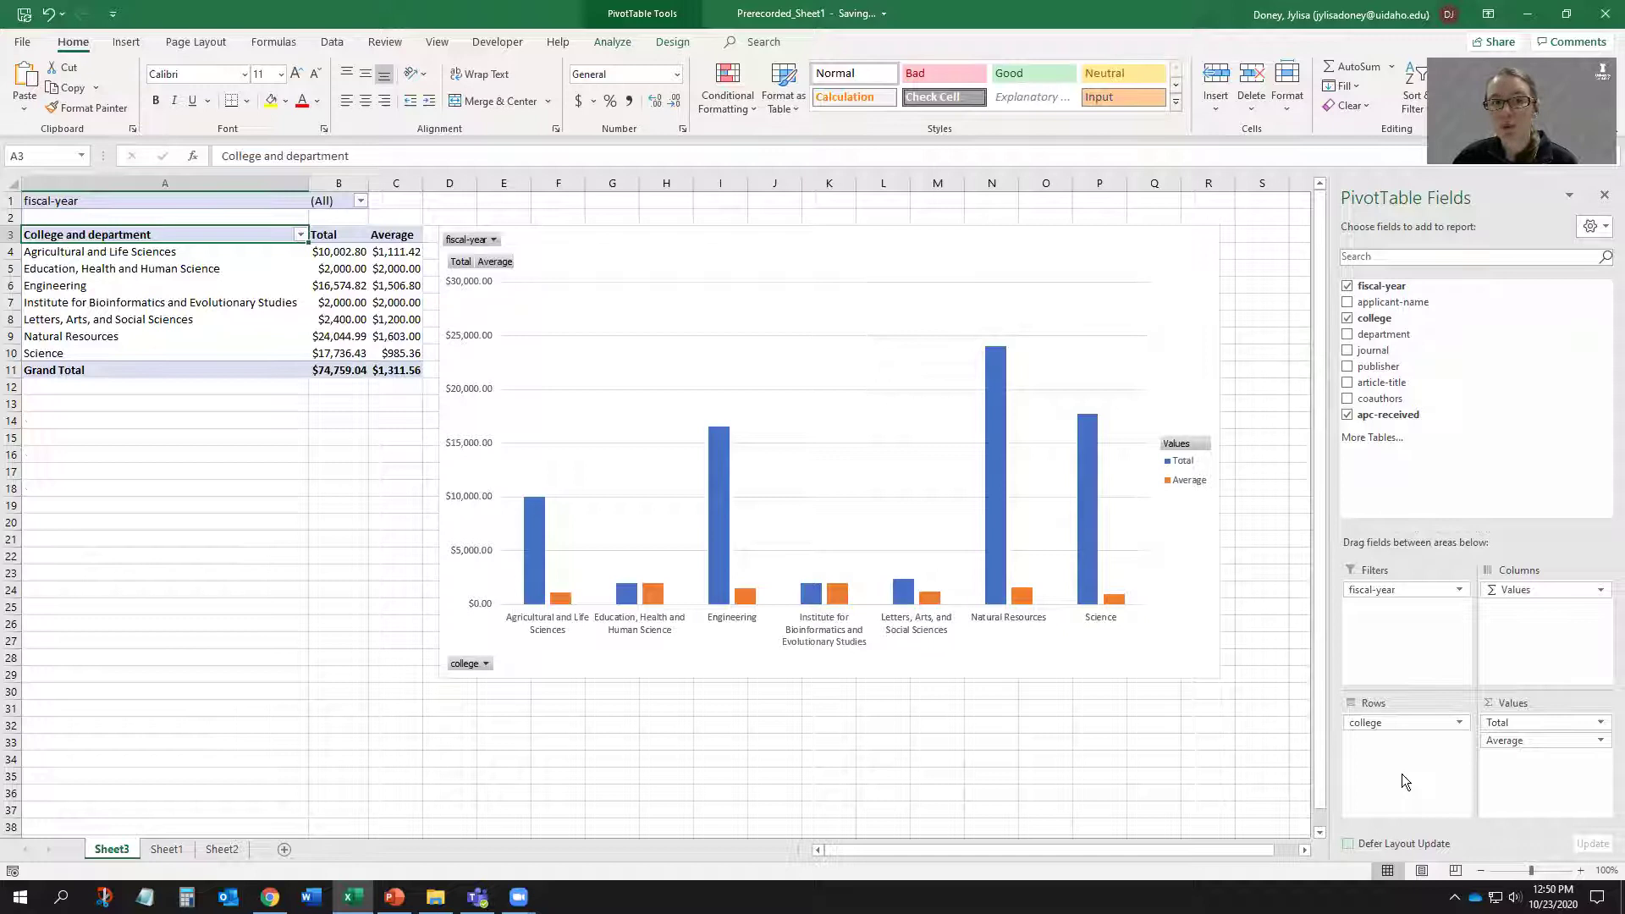
pyautogui.moveTo(1384, 334); pyautogui.dragTo(1405, 762)
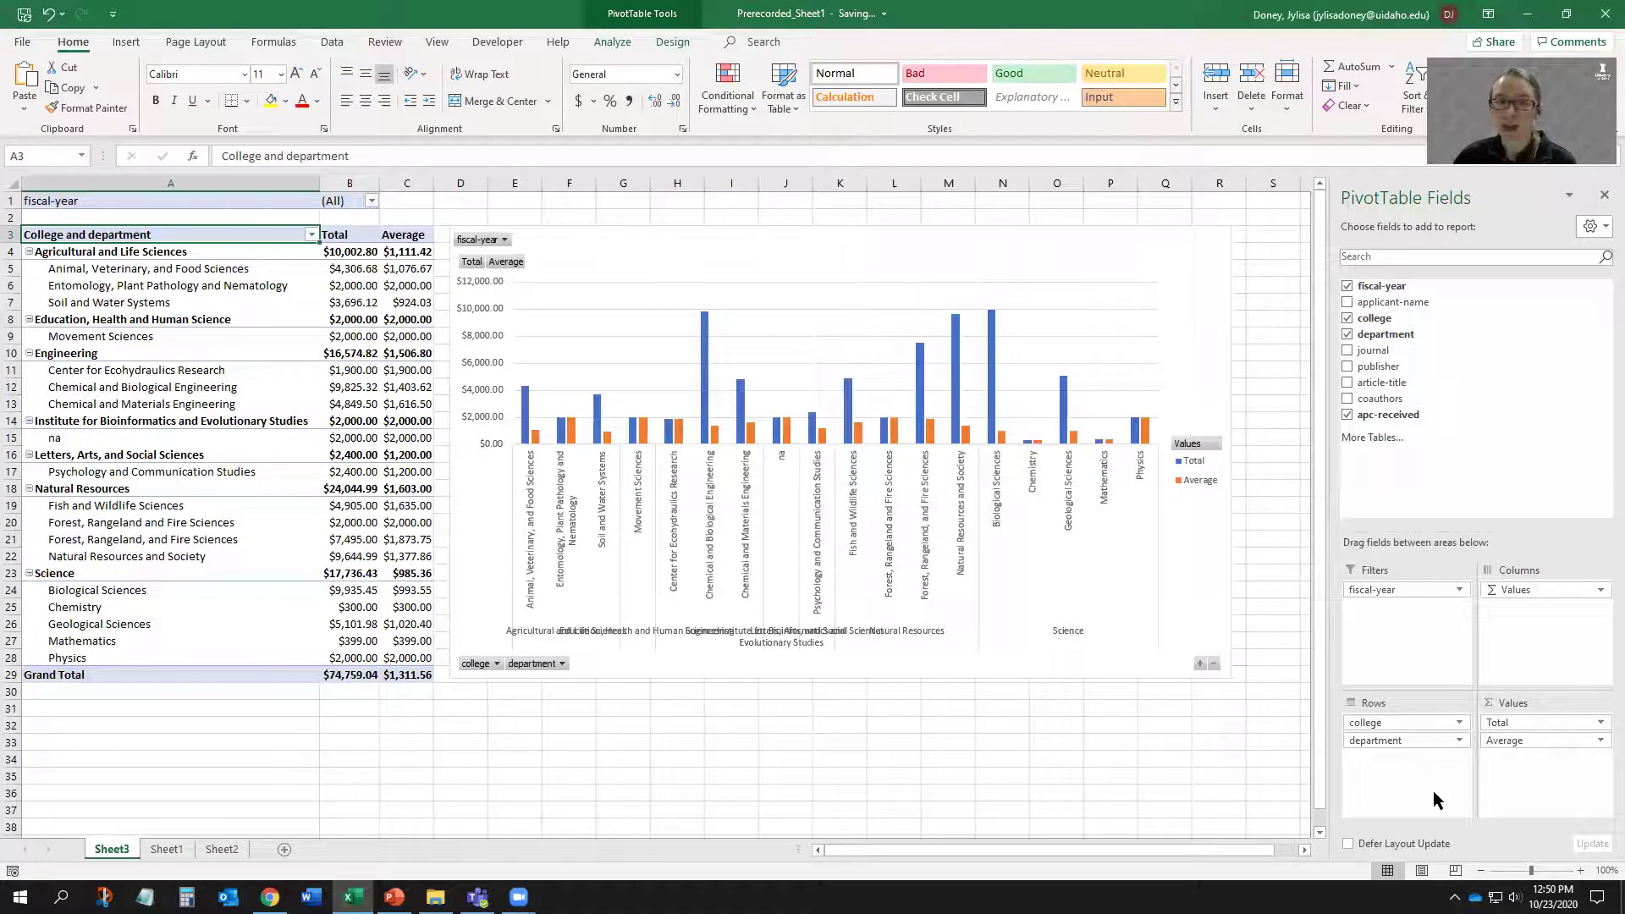
# Collapse the whole college field in the PivotTable so only the college rows are listed
pyautogui.click(84, 251)
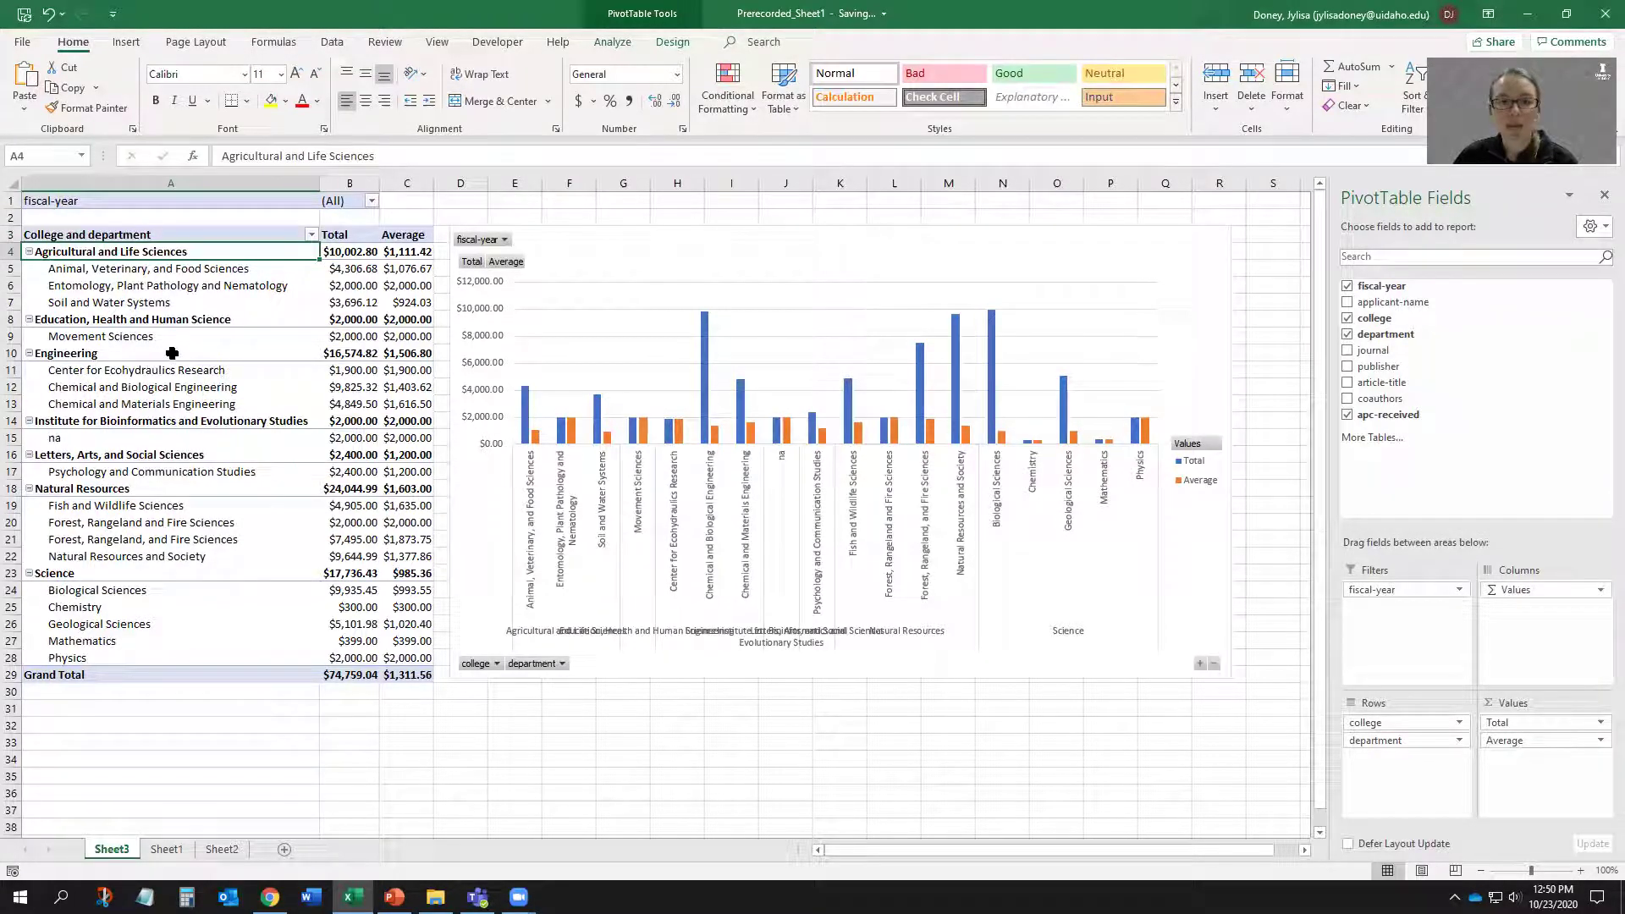
pyautogui.click(614, 44)
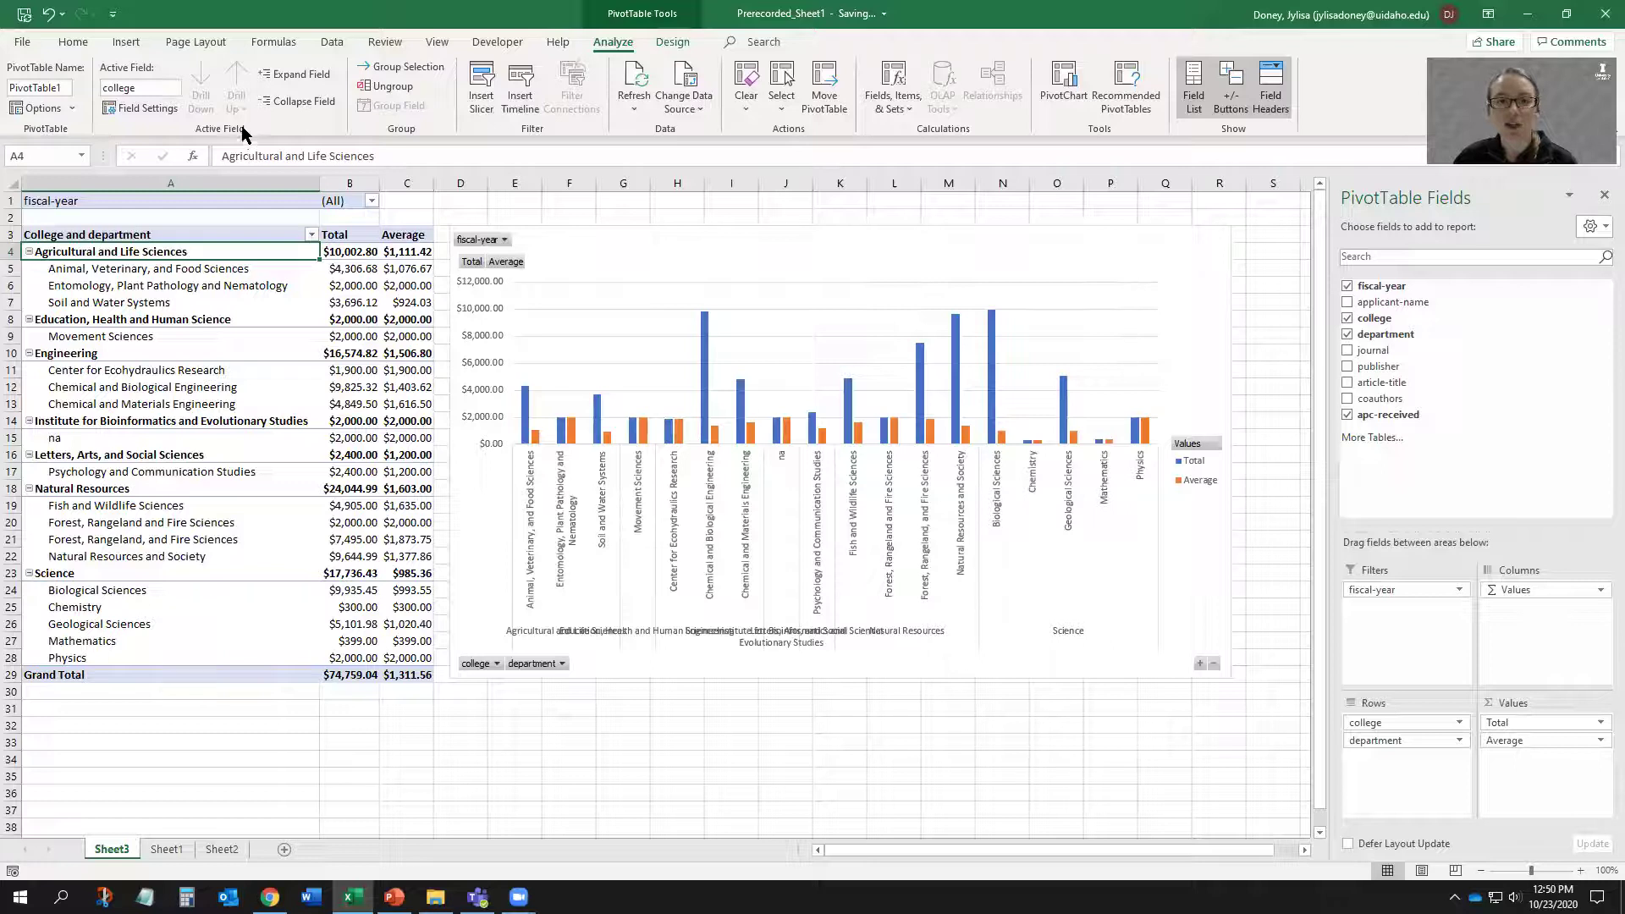
pyautogui.click(296, 102)
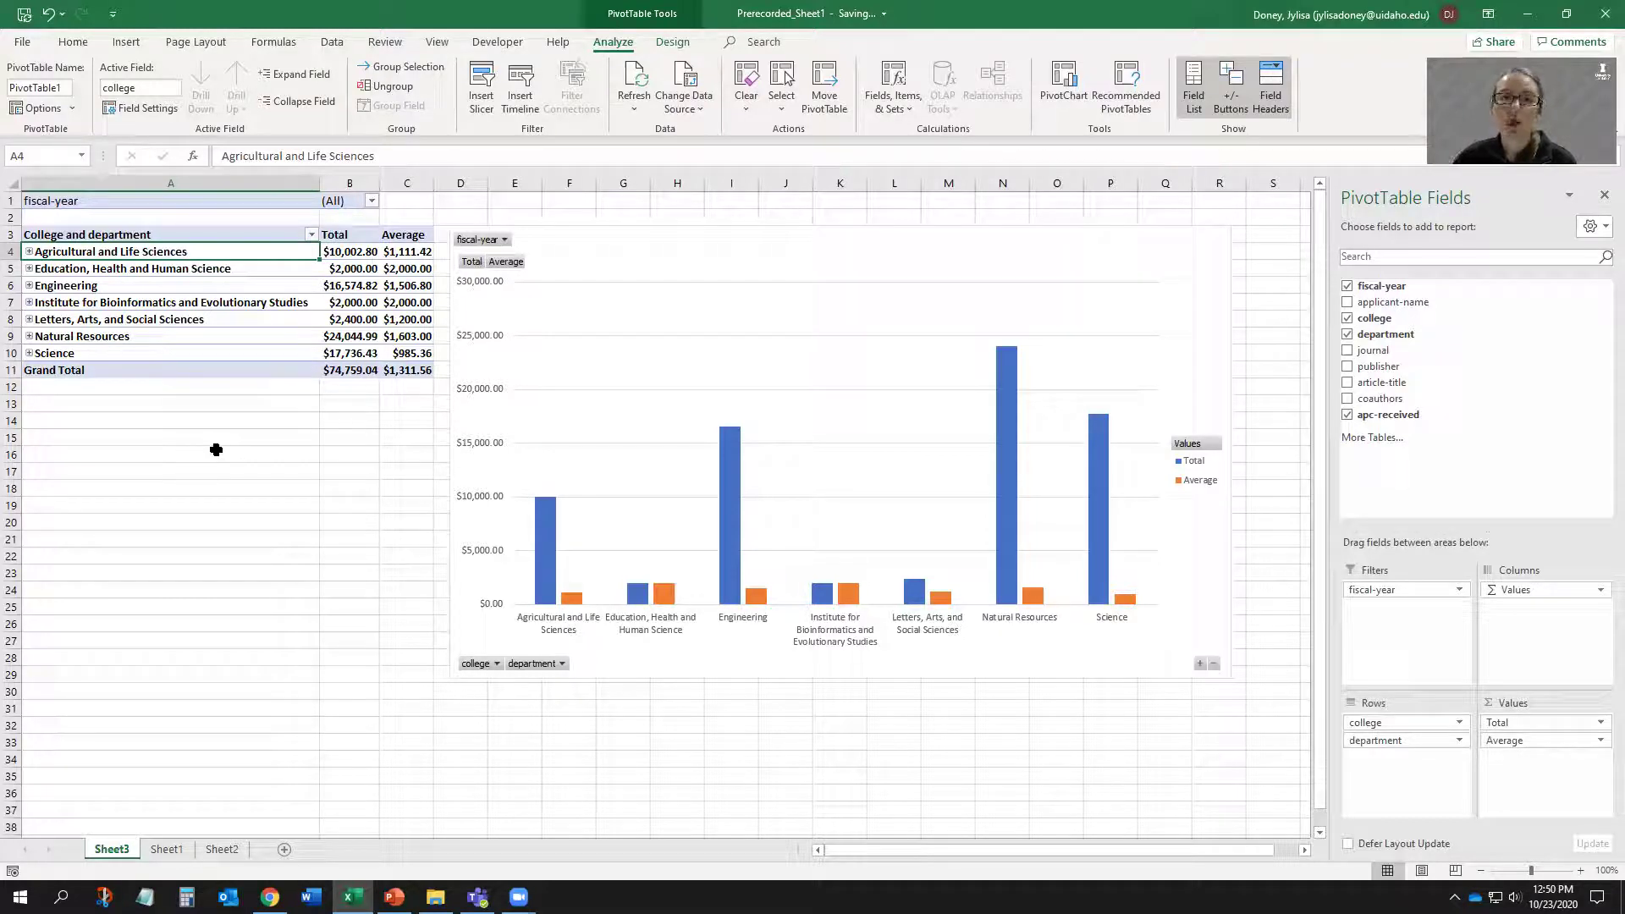
# Add a title above the PivotChart reading "Total and average APC funding by college"
pyautogui.click(651, 263)
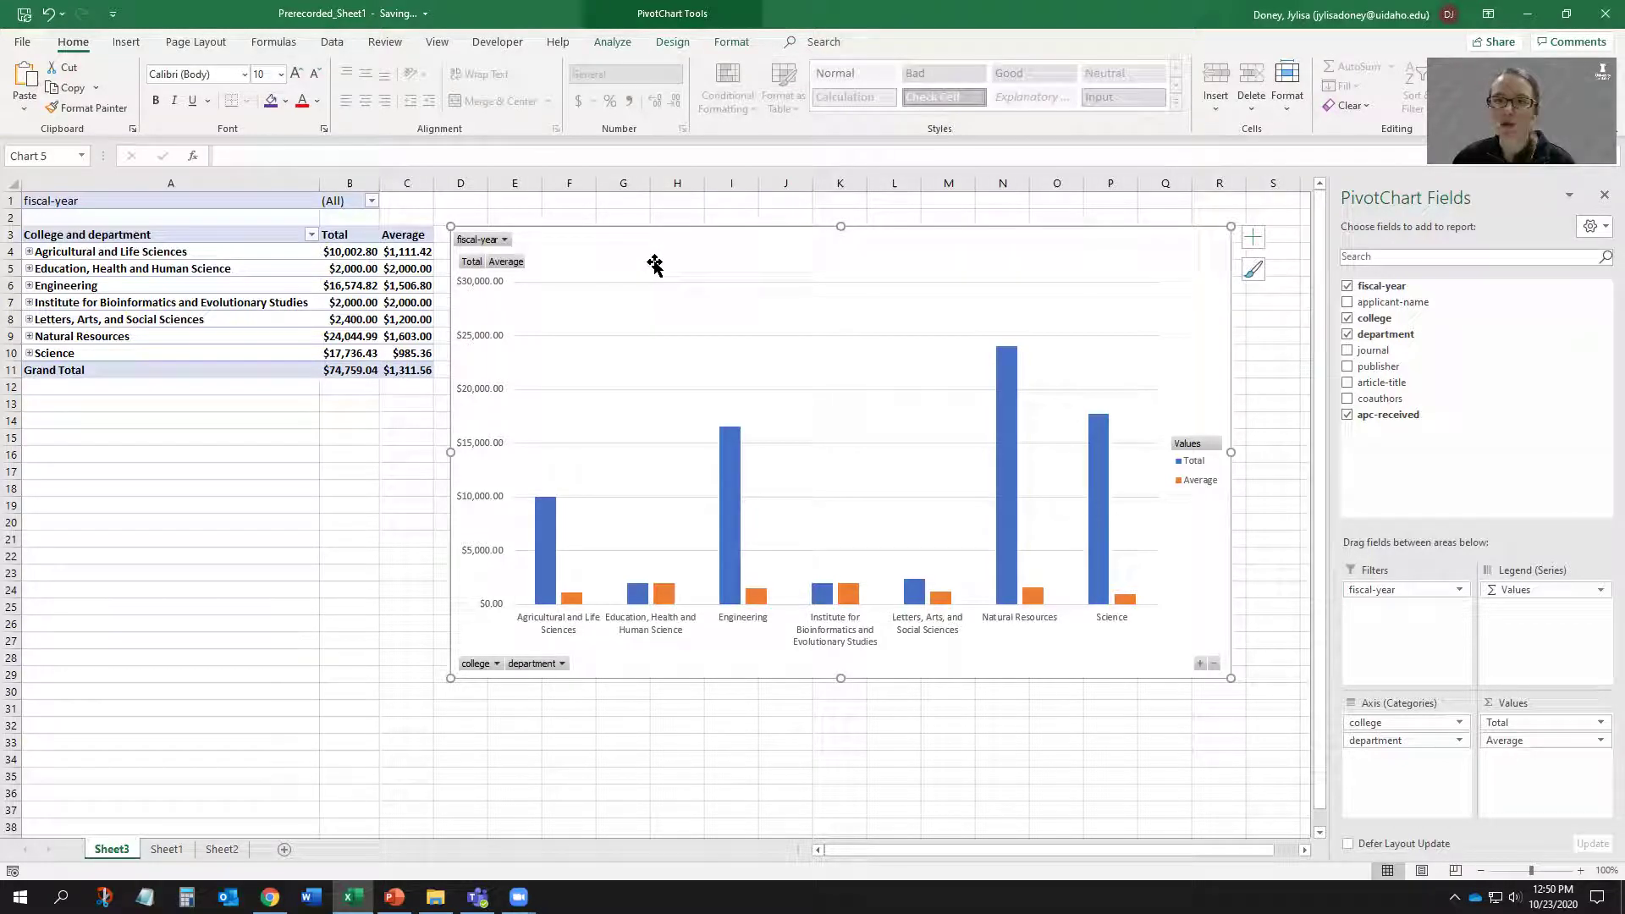
pyautogui.click(676, 43)
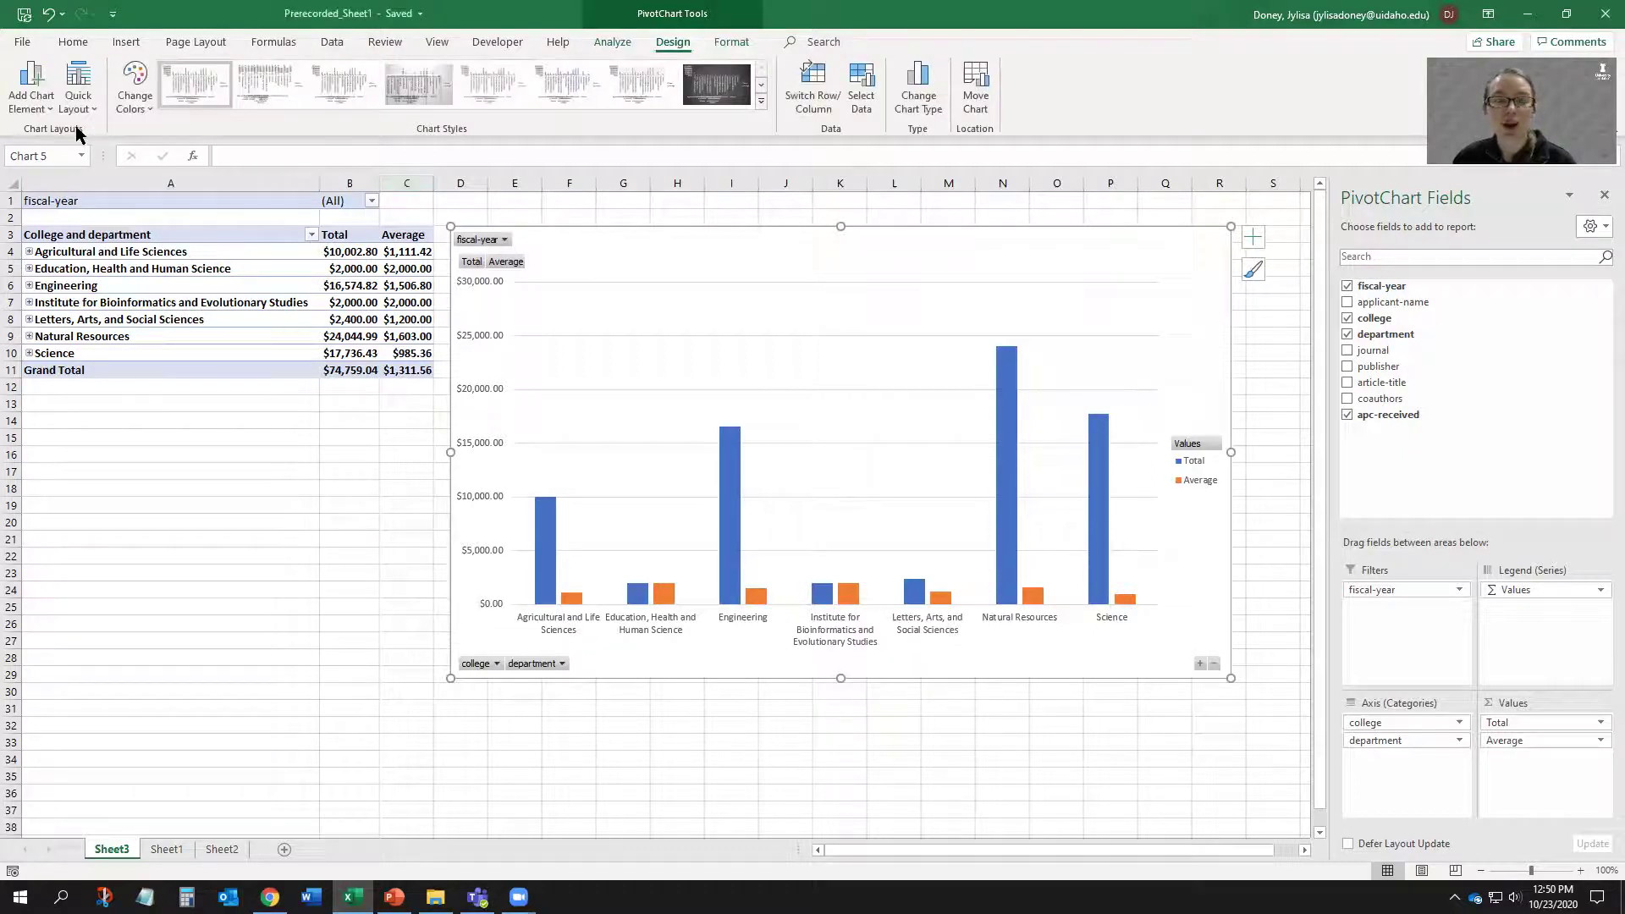
pyautogui.click(34, 110)
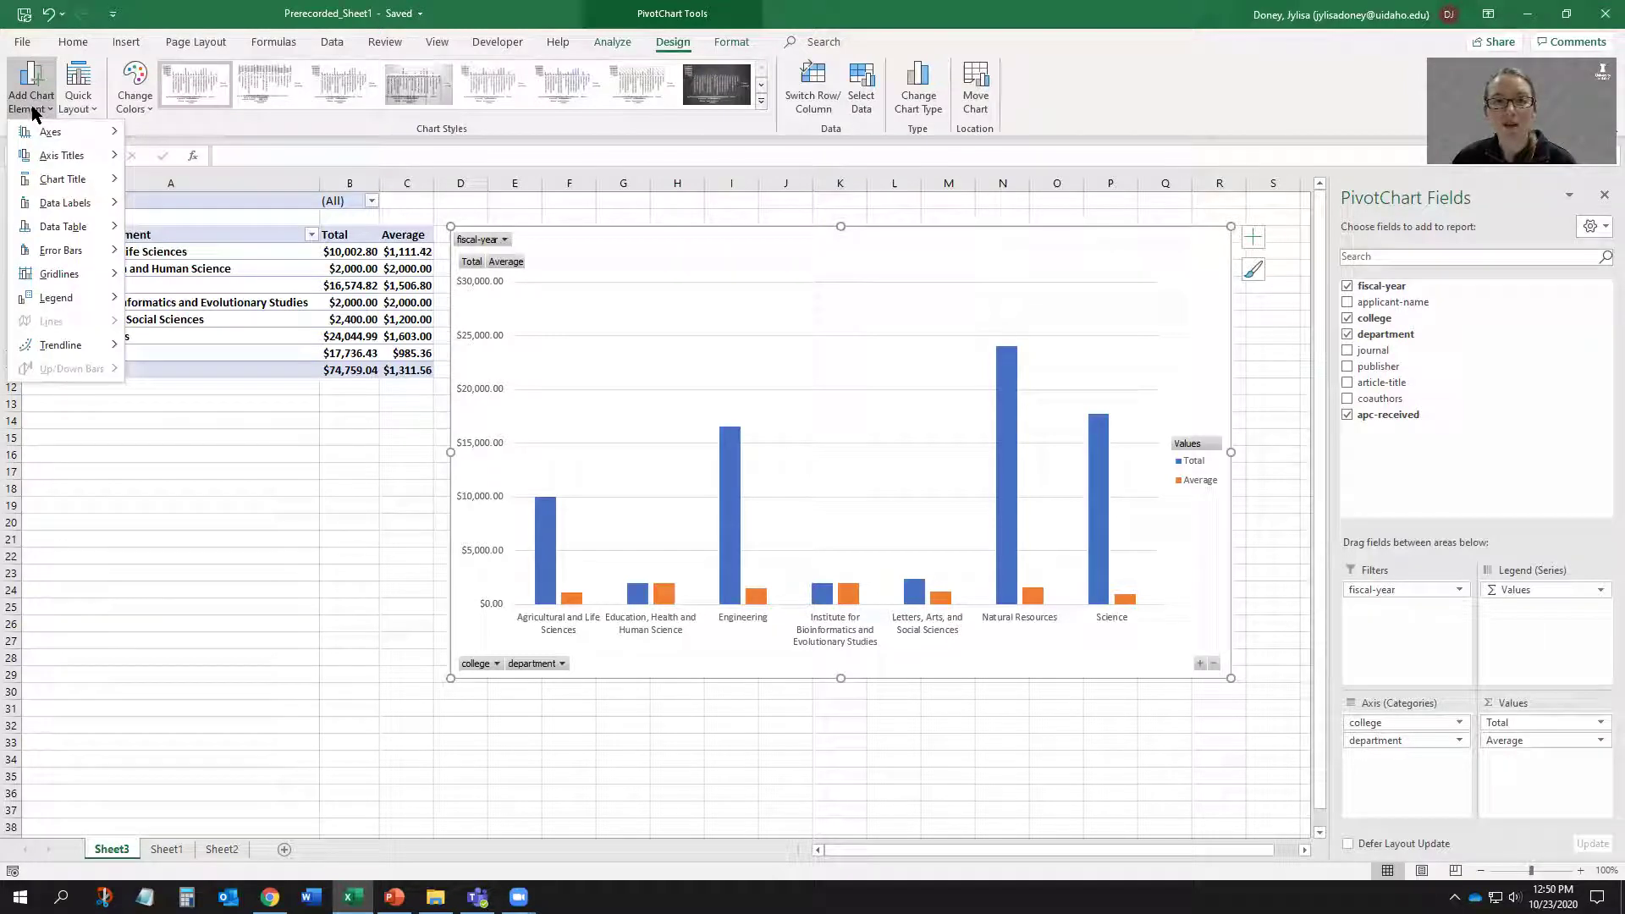
pyautogui.moveTo(60, 156)
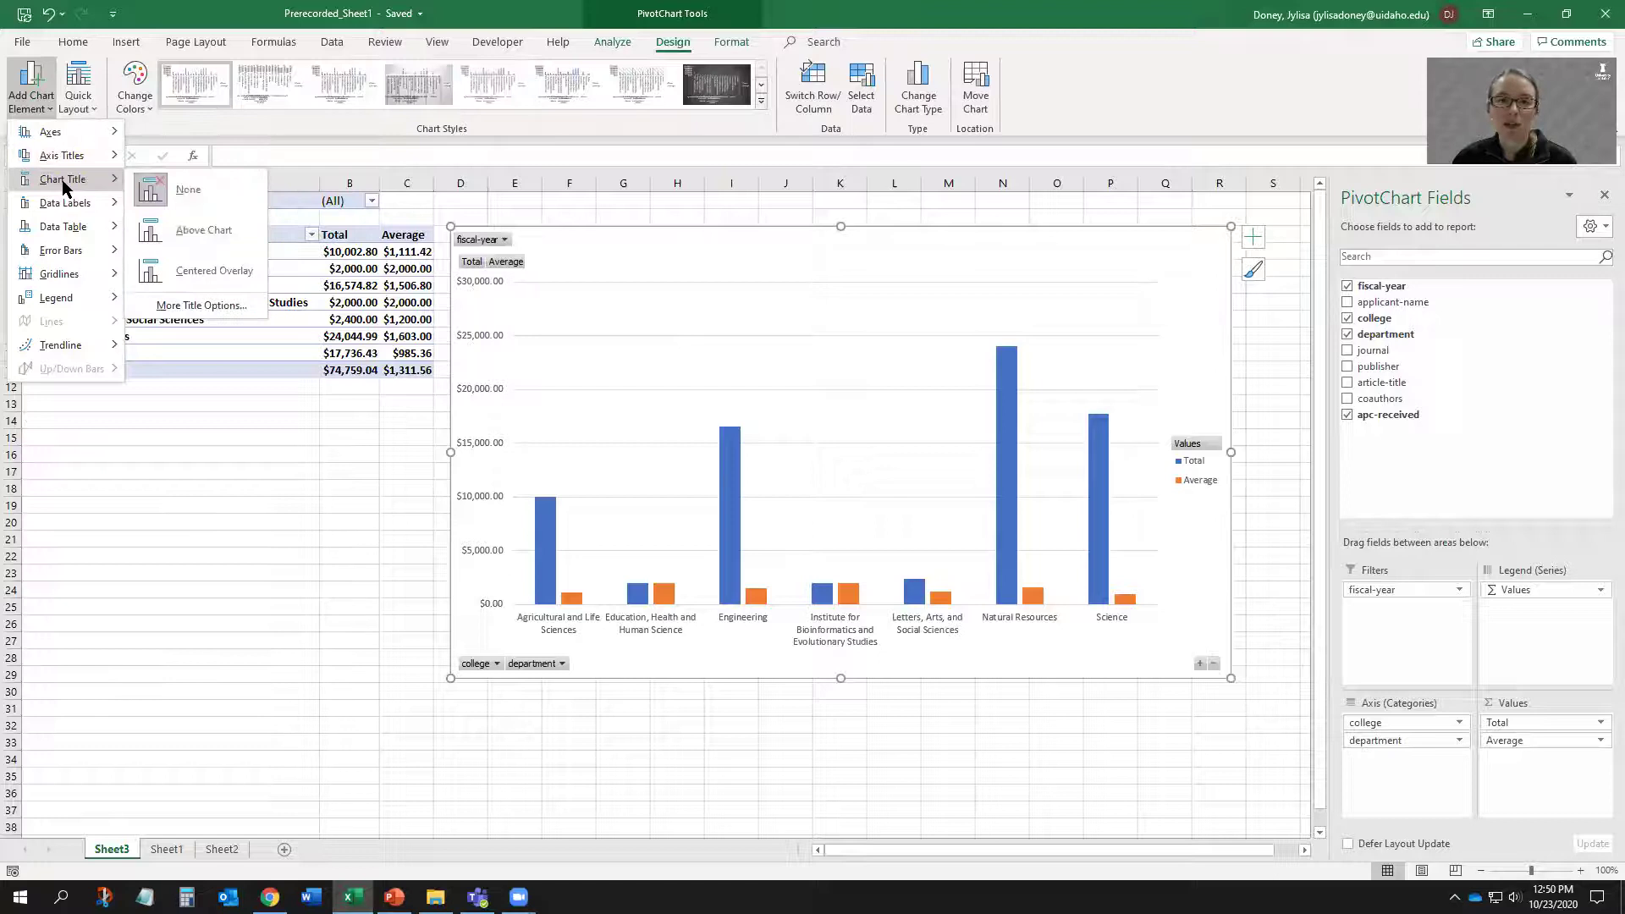
pyautogui.click(190, 229)
pyautogui.click(810, 288)
pyautogui.moveTo(810, 287); pyautogui.dragTo(868, 285)
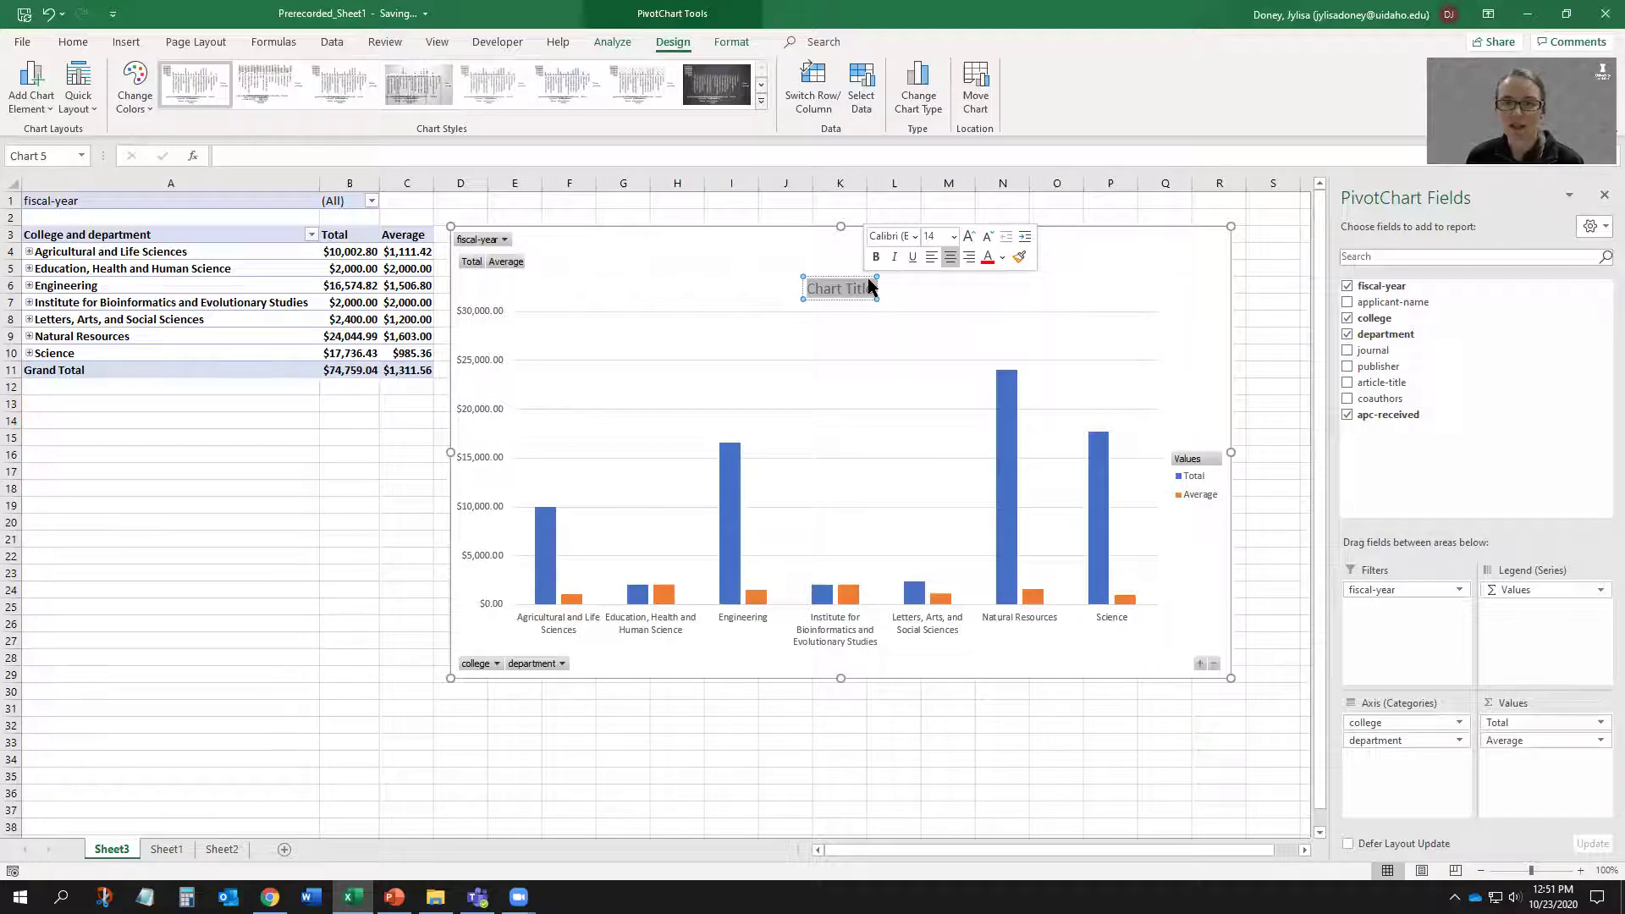
pyautogui.write('Total and average APC')
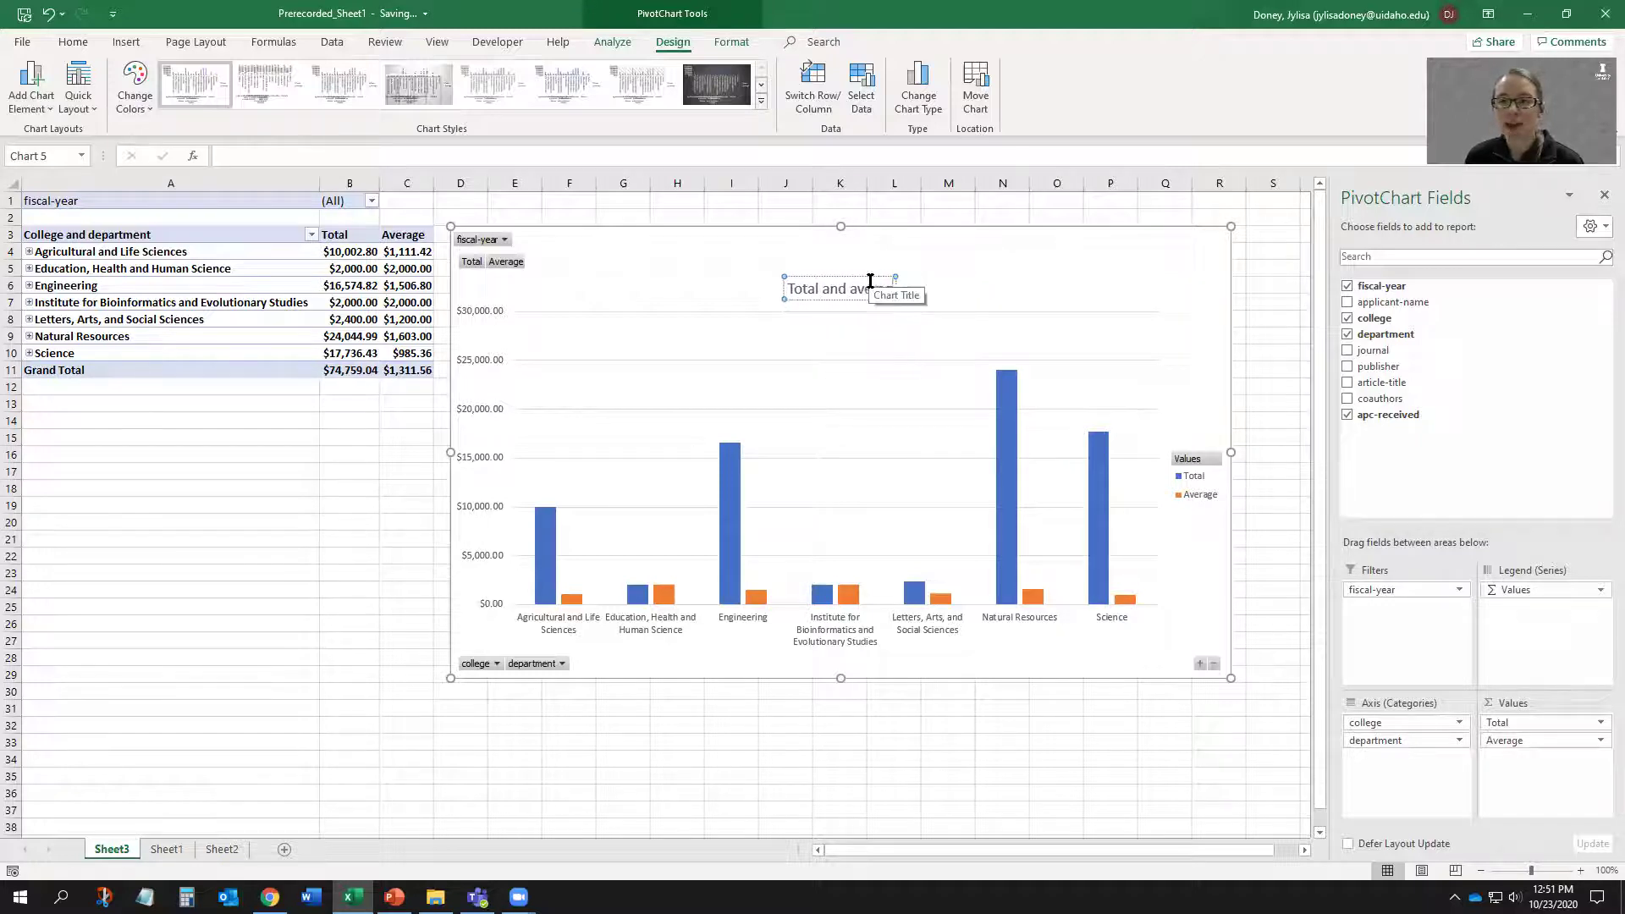
pyautogui.write(' funding')
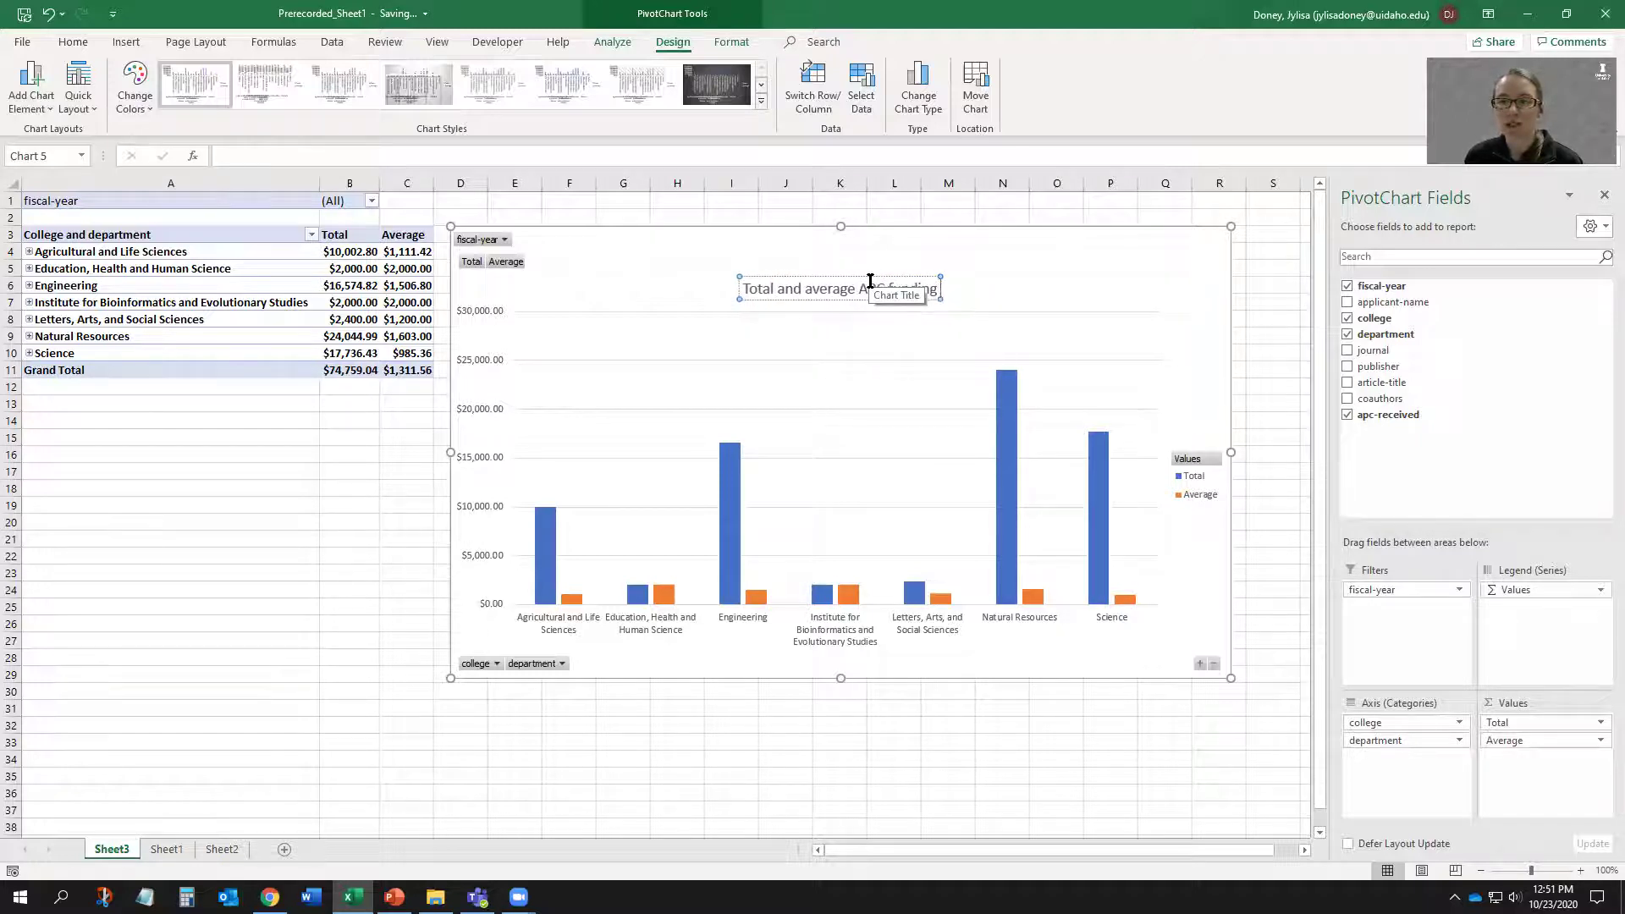
pyautogui.write(' by college')
pyautogui.click(1059, 283)
pyautogui.click(31, 85)
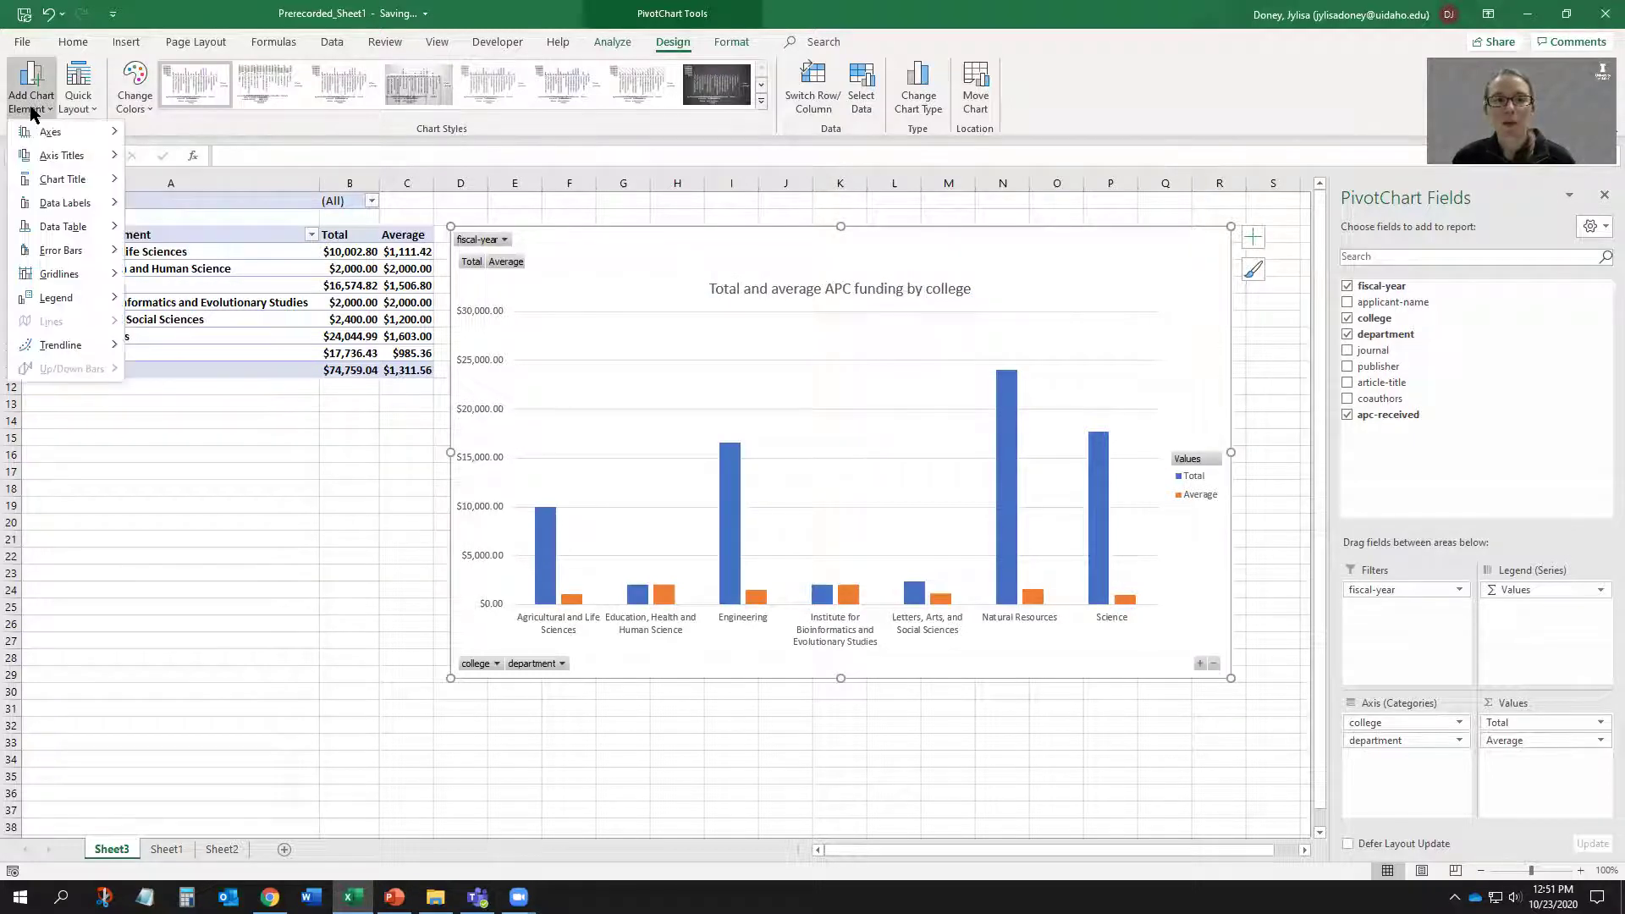
pyautogui.moveTo(63, 205)
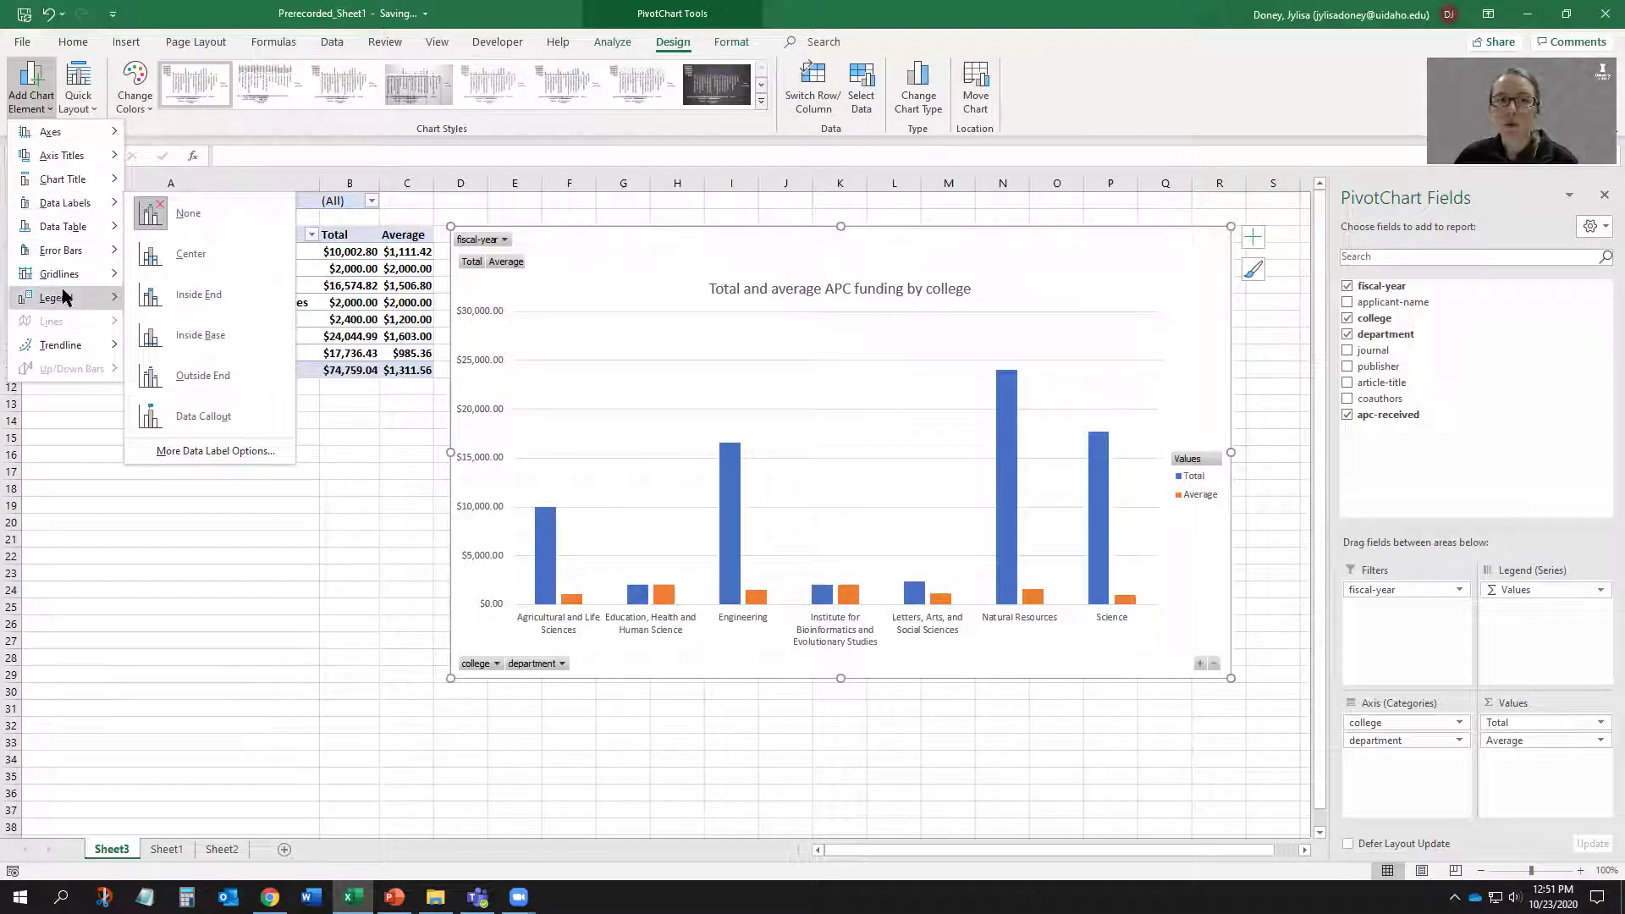
pyautogui.moveTo(63, 292)
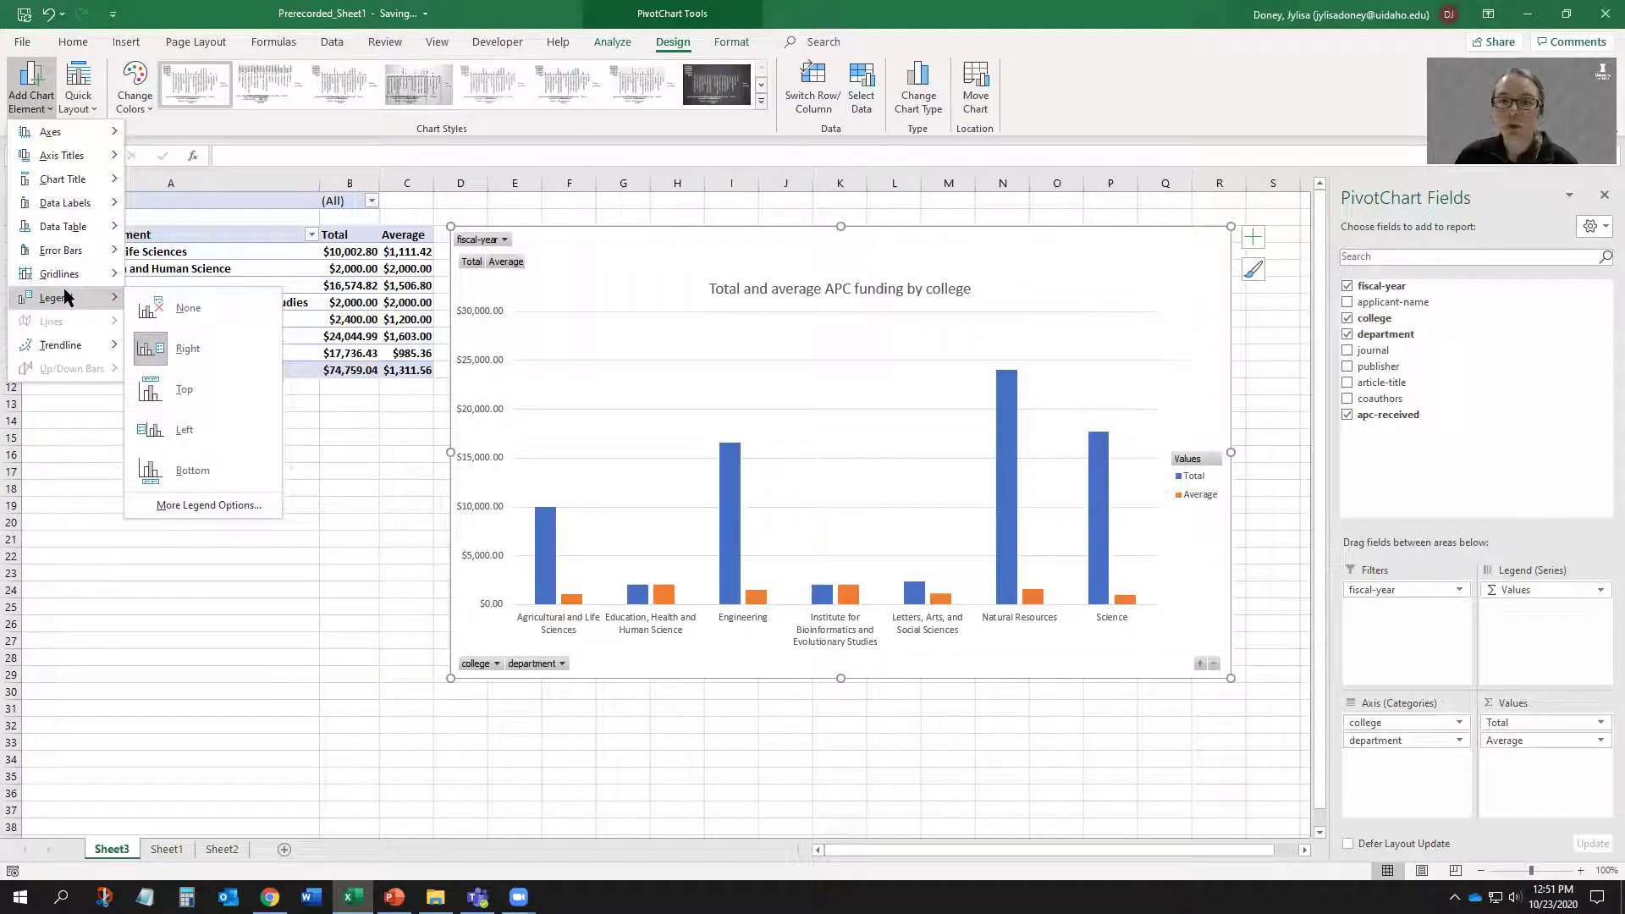
pyautogui.press('Escape')
pyautogui.press('Escape')
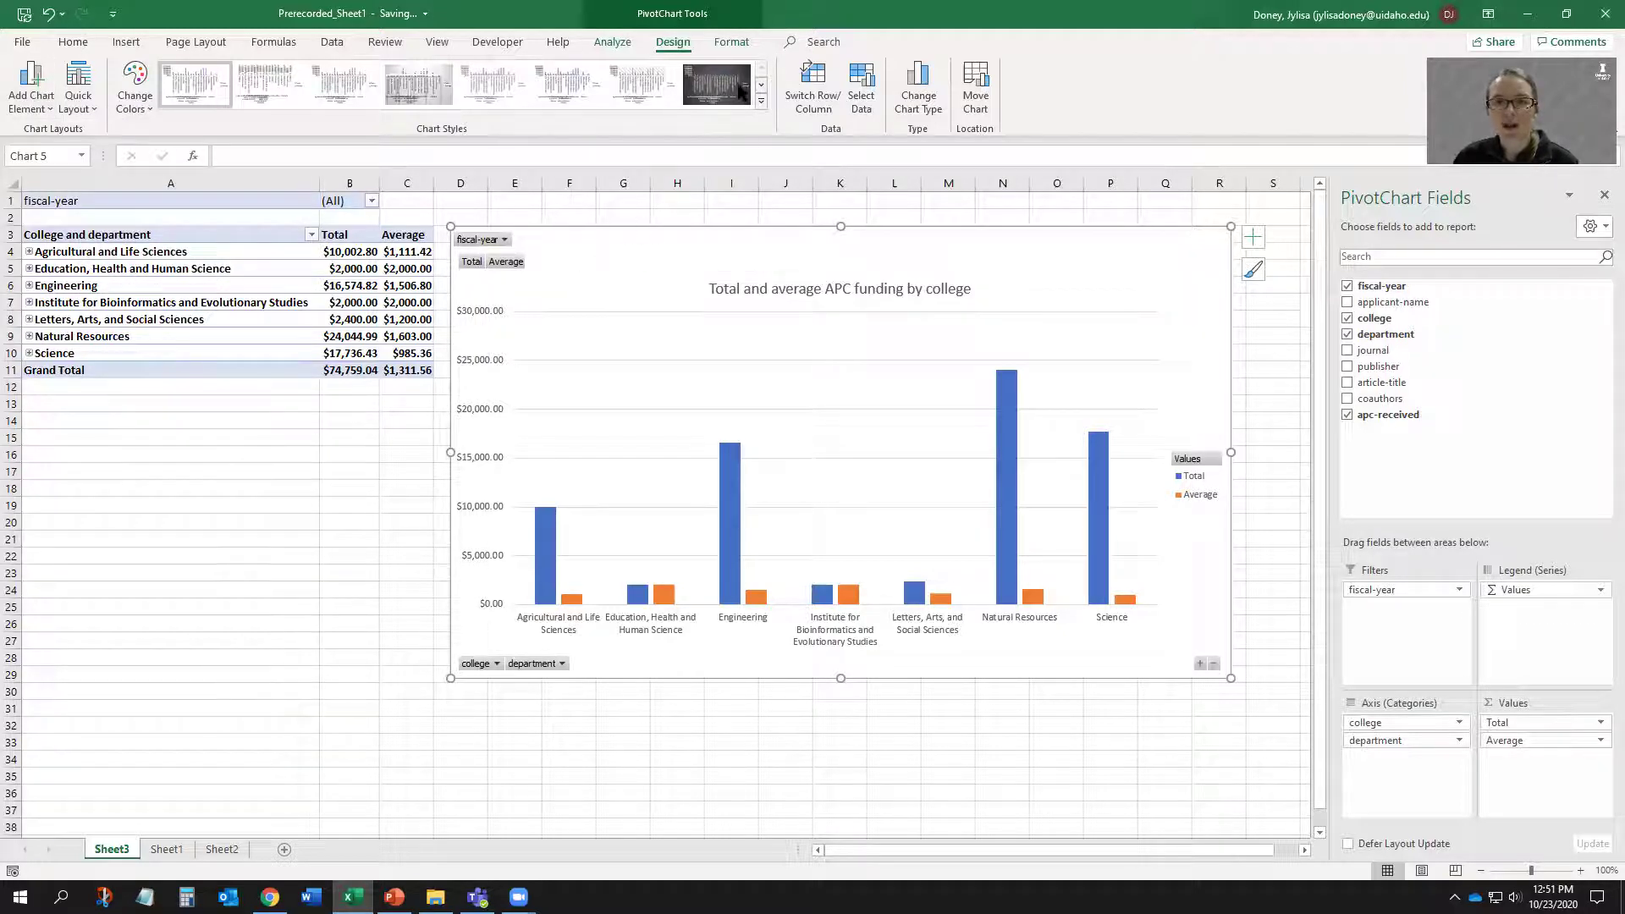
# Fill the Total series columns with the standard green color
pyautogui.click(733, 43)
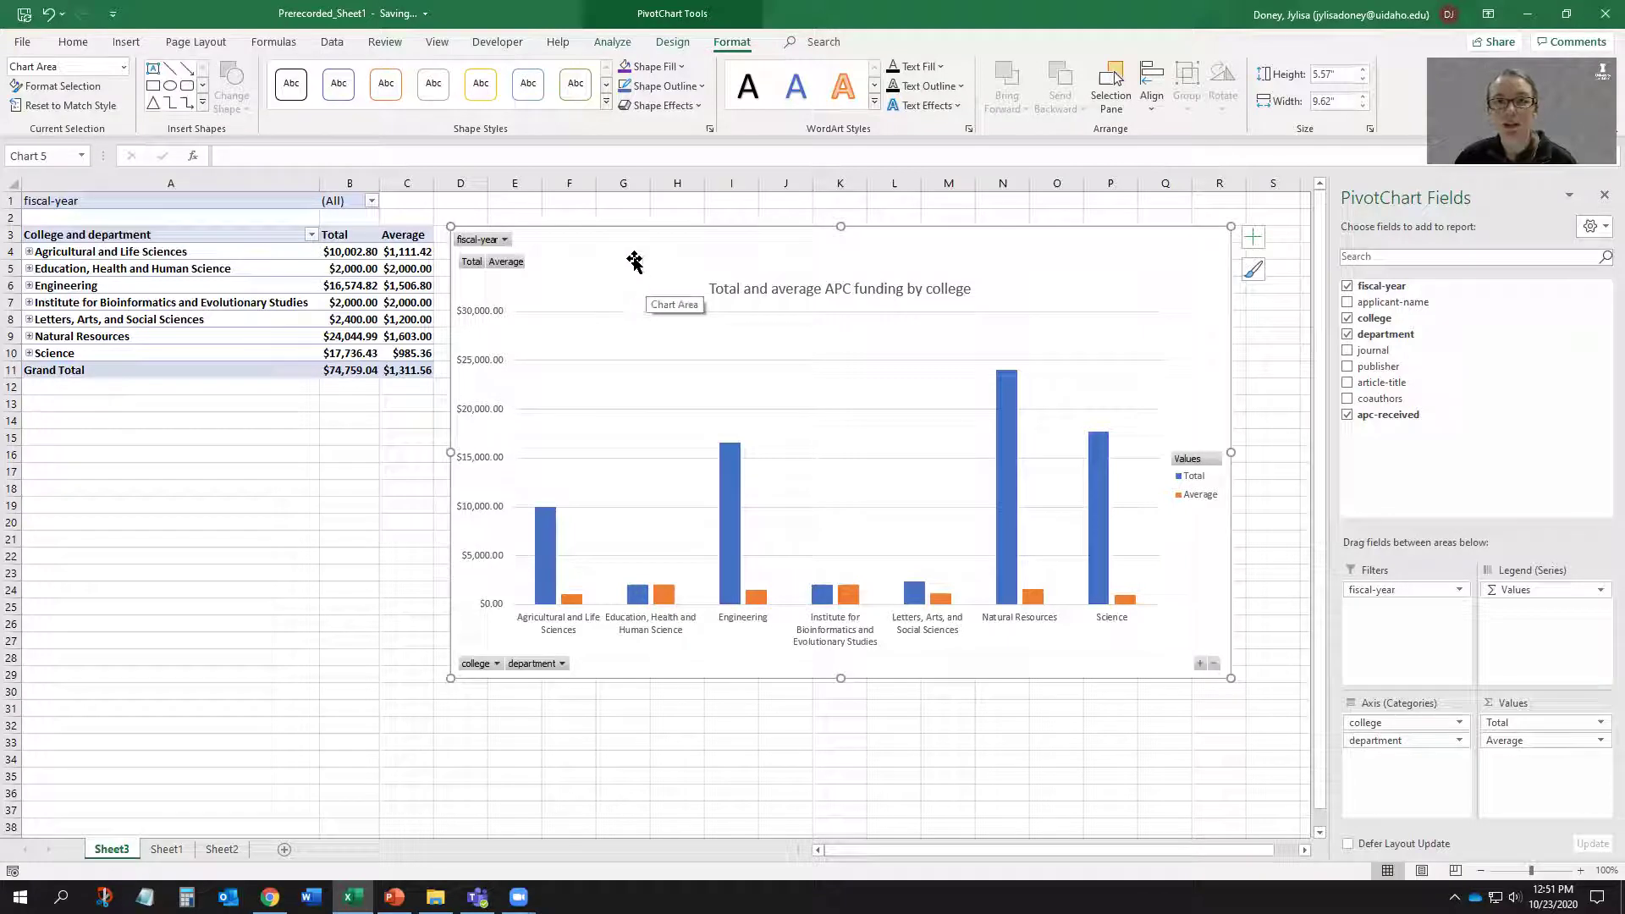
pyautogui.click(548, 558)
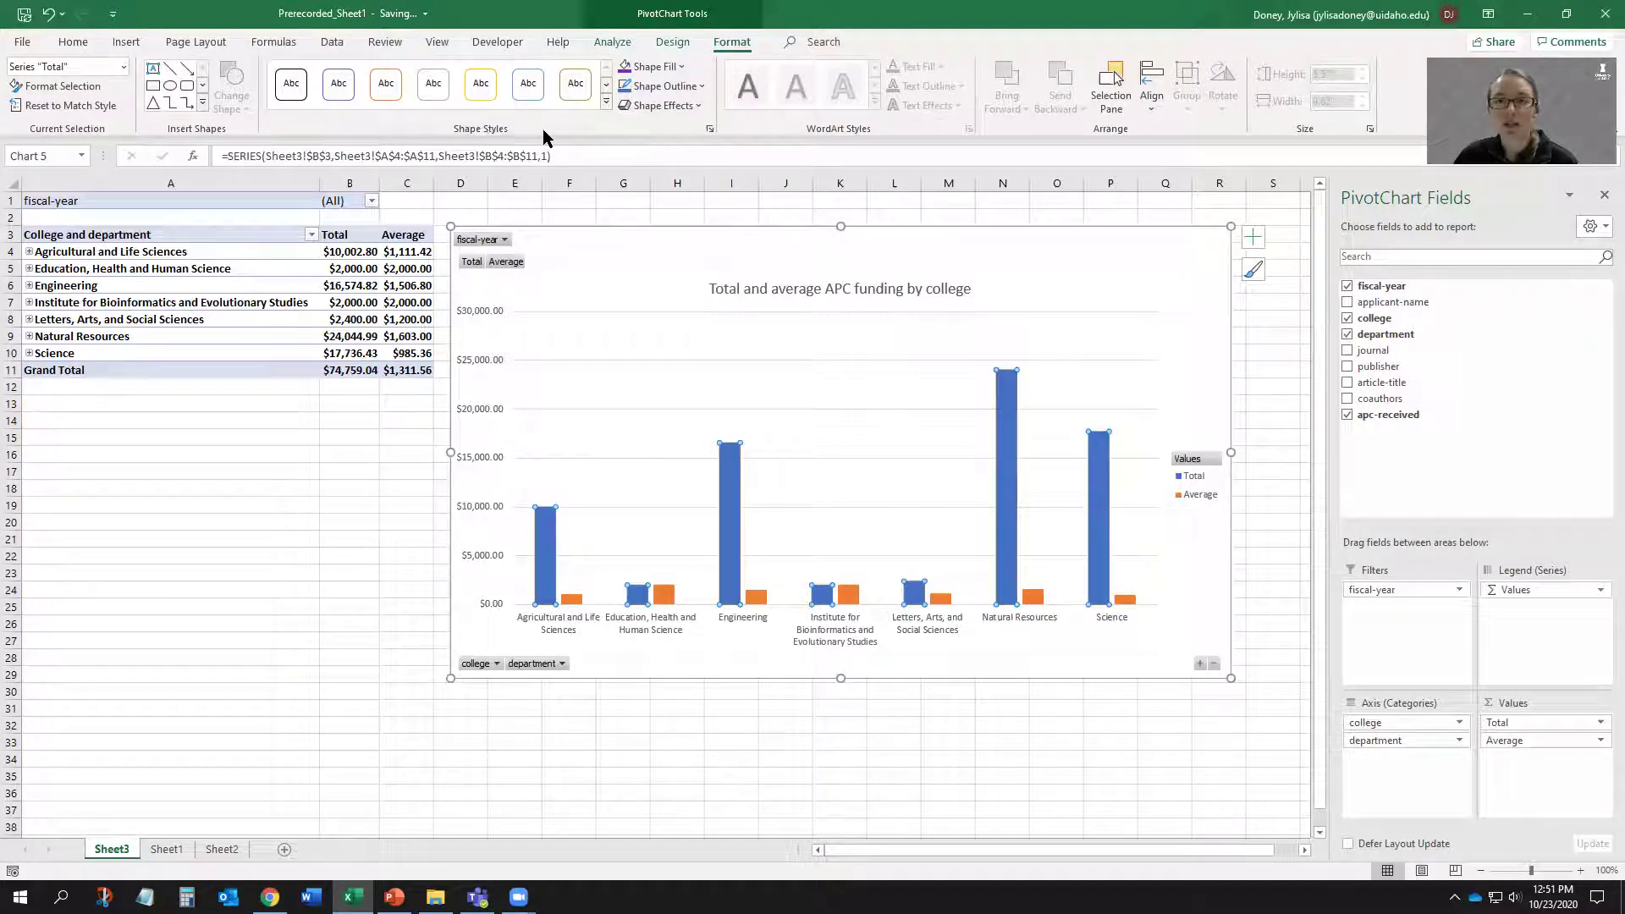
pyautogui.click(683, 68)
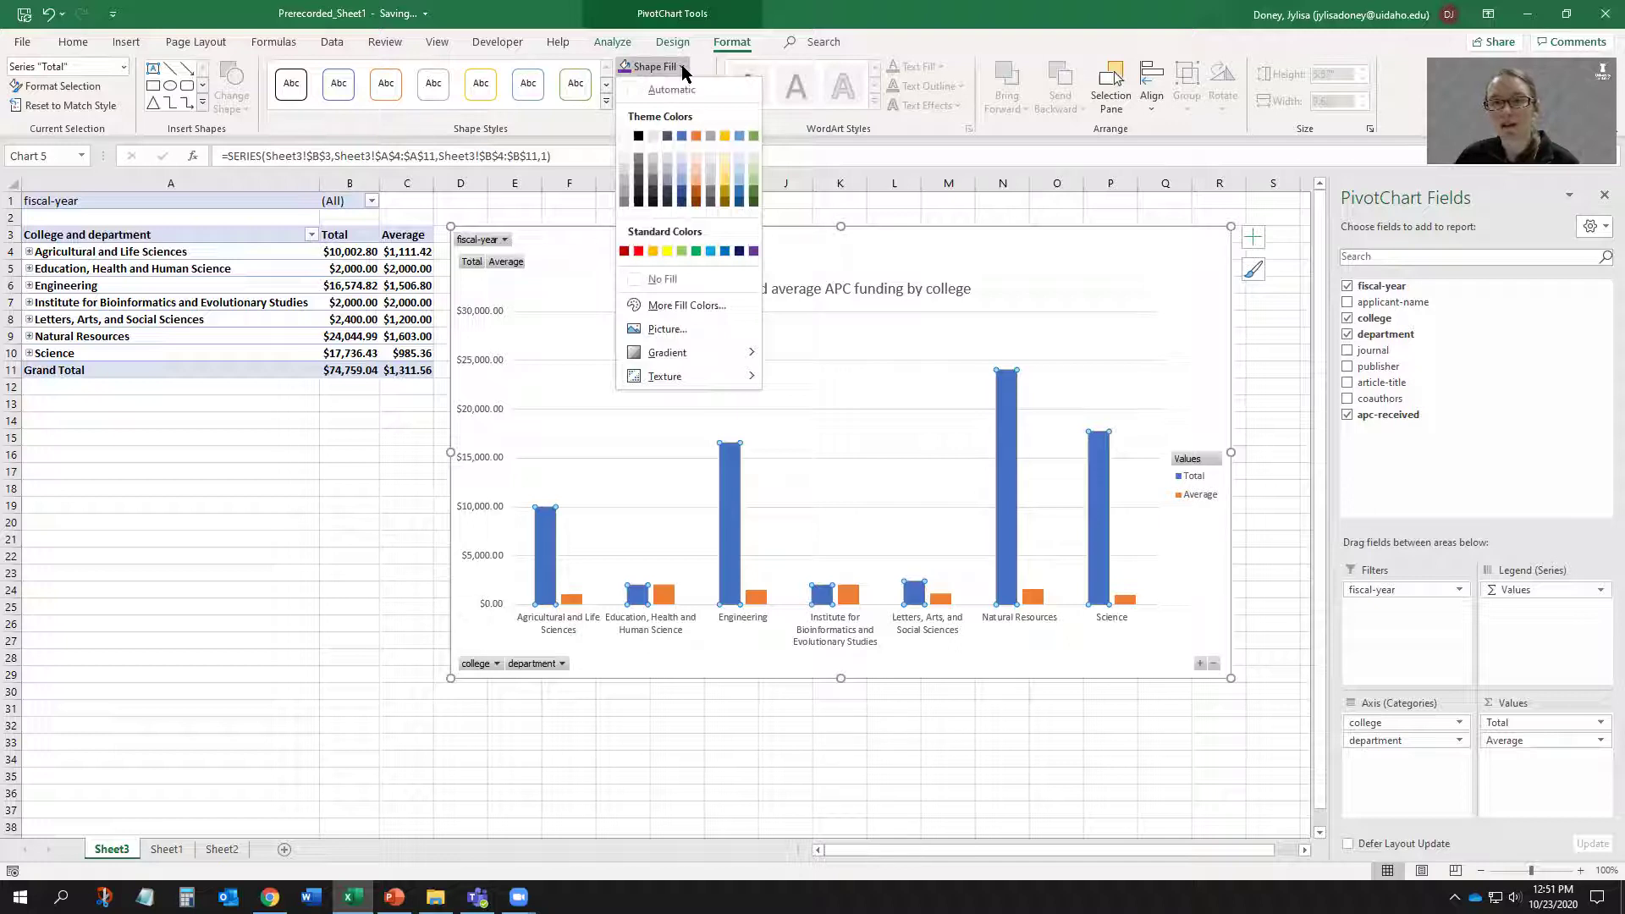
pyautogui.click(699, 252)
# Set the text fill of the whole chart area to black
pyautogui.click(770, 248)
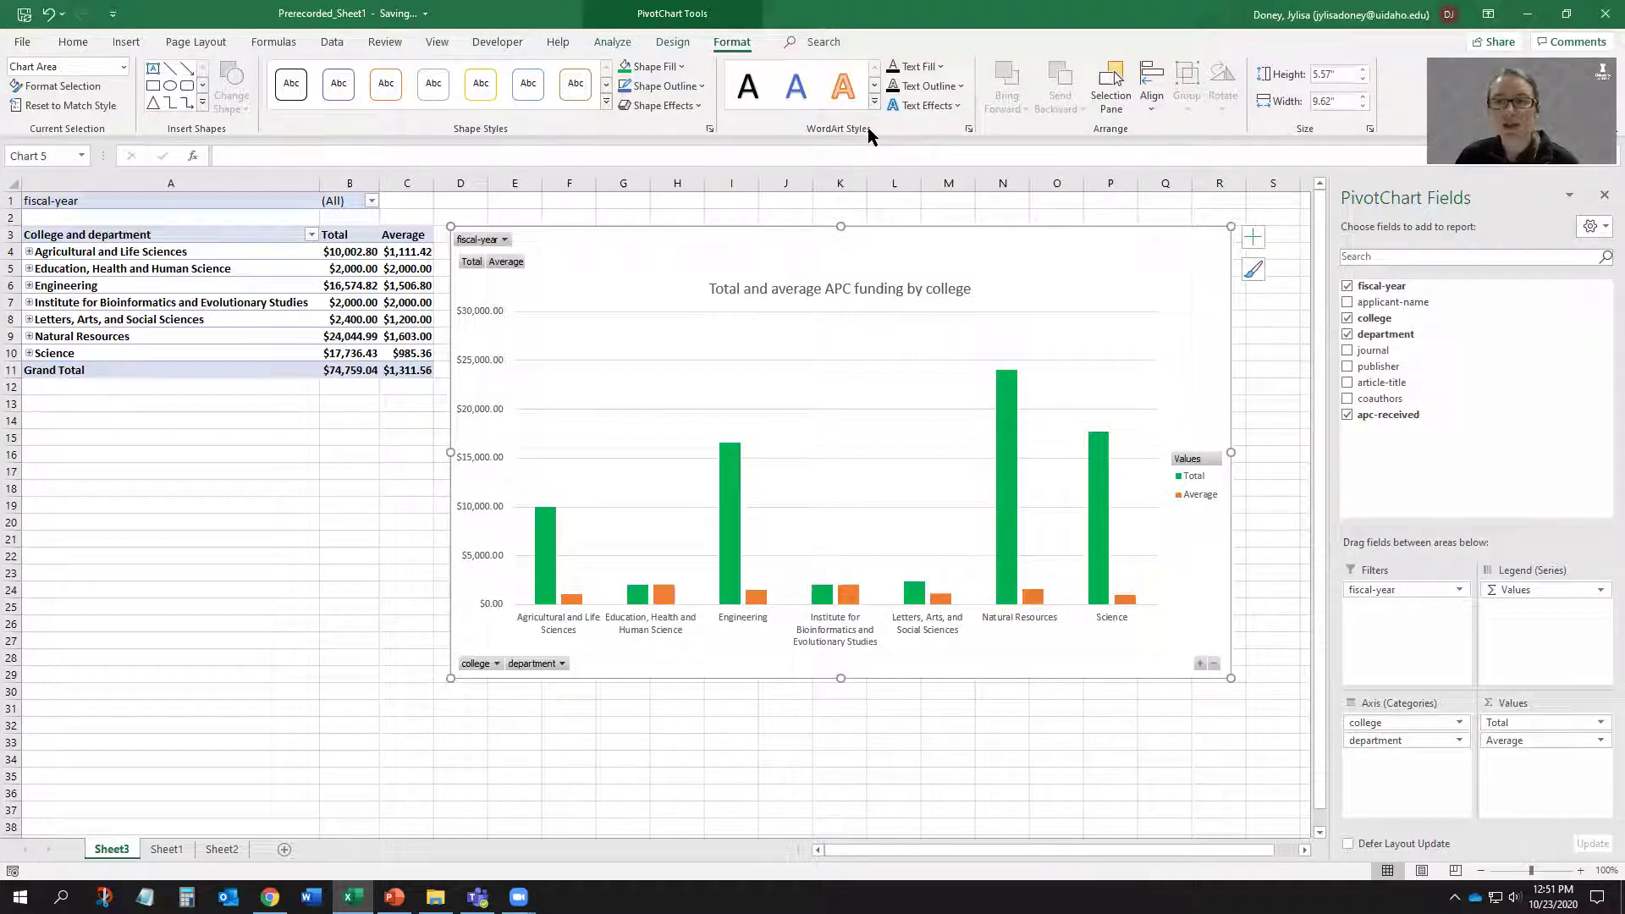
pyautogui.click(941, 67)
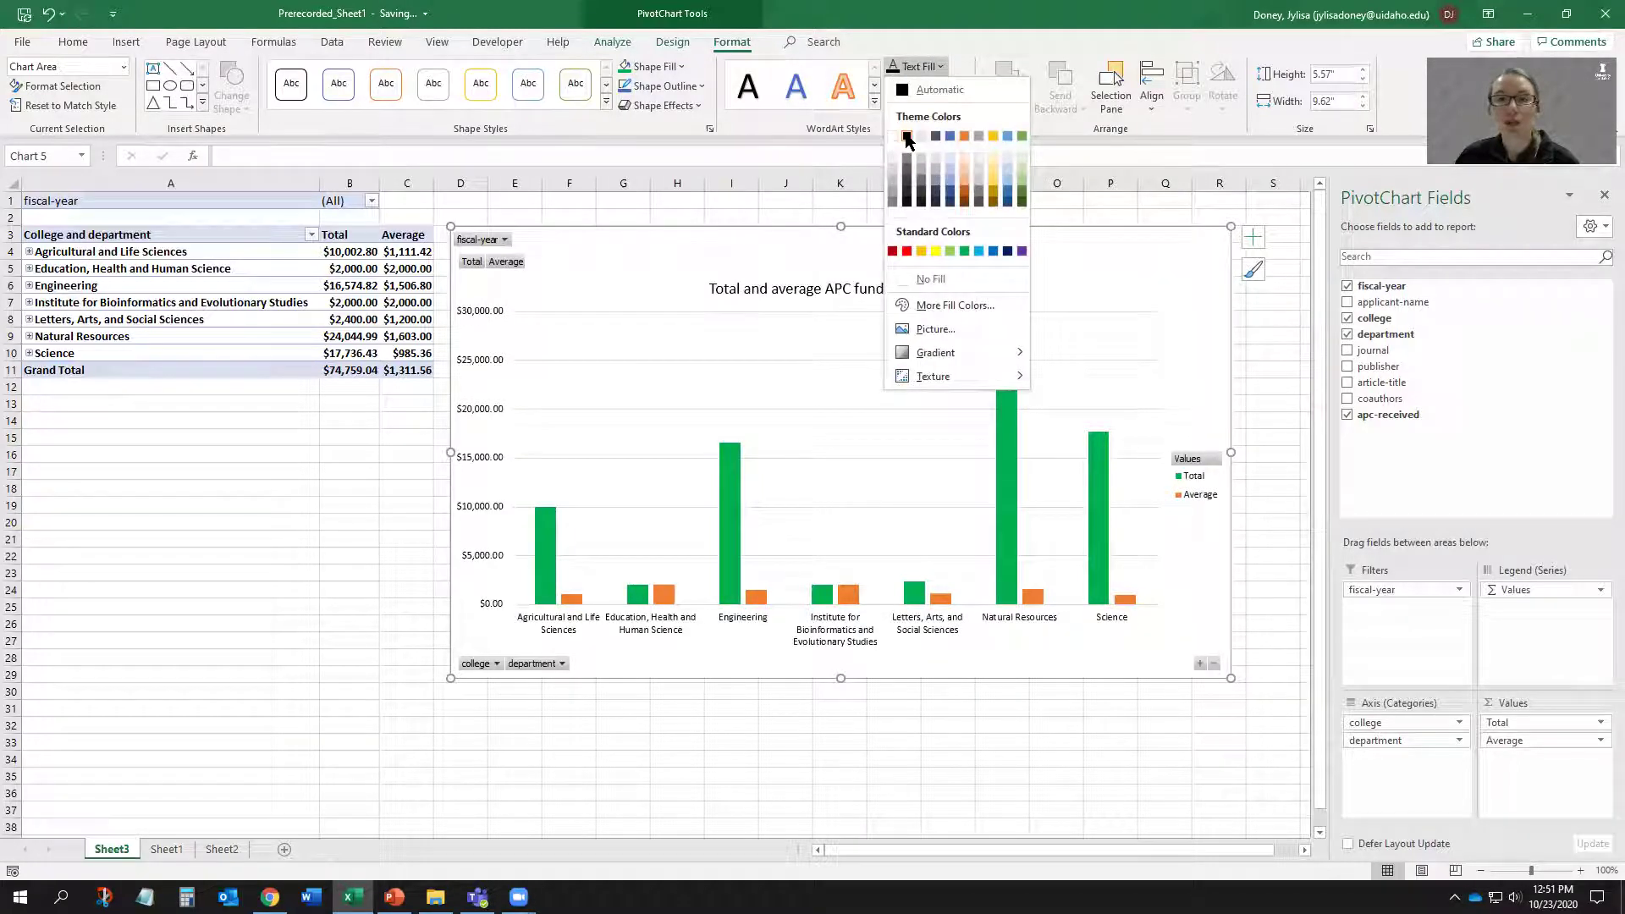
pyautogui.click(906, 138)
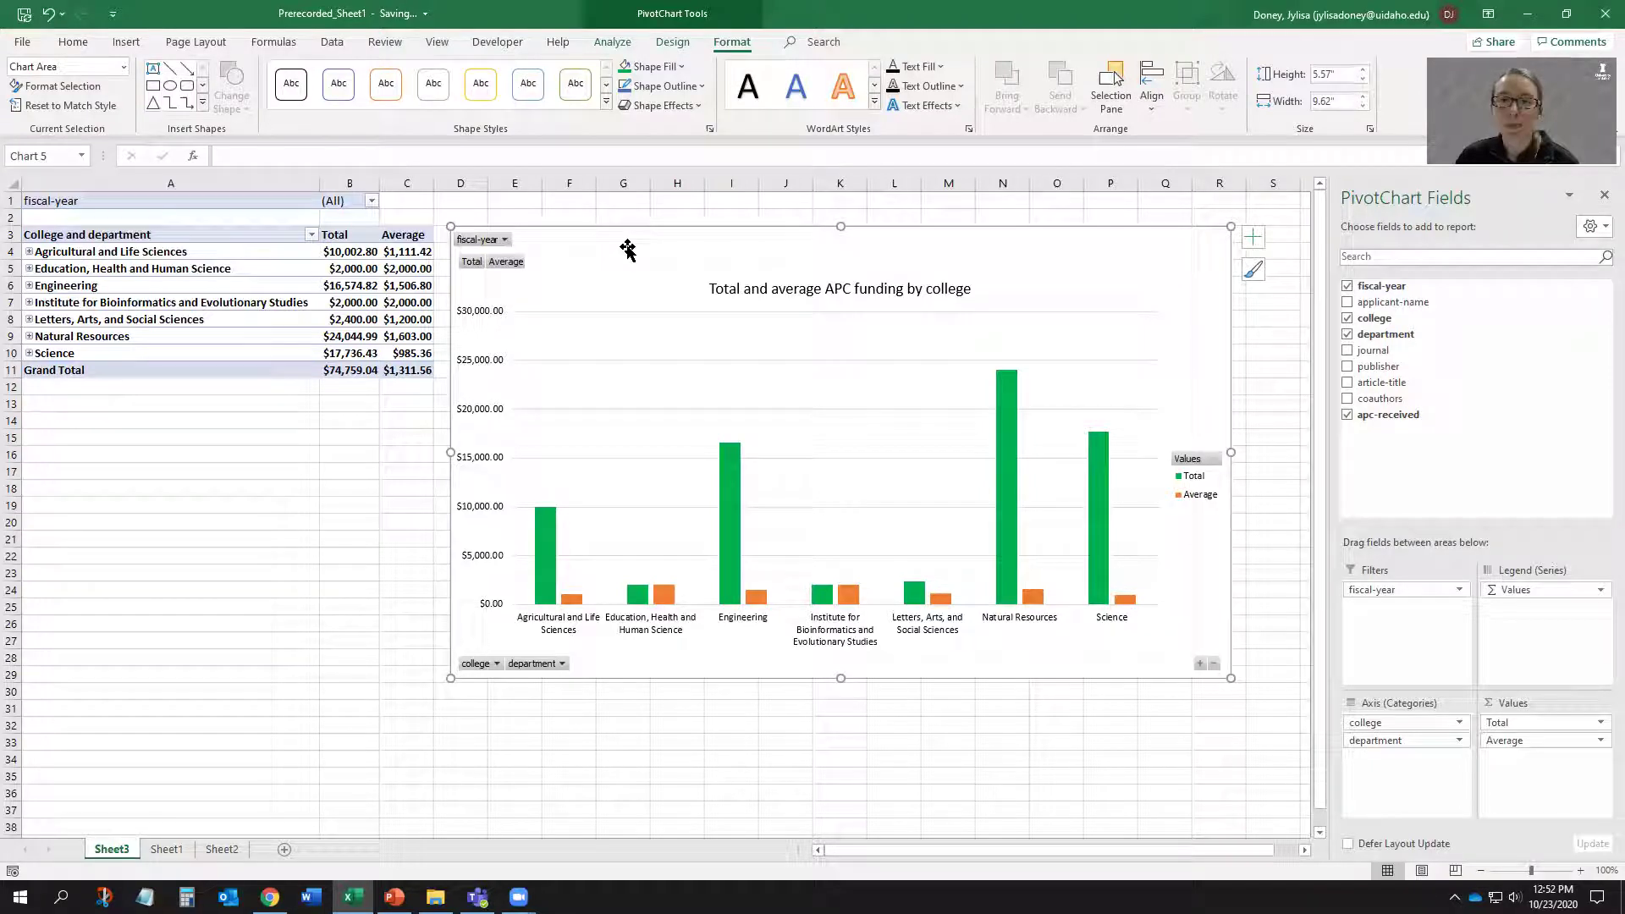
# Set the font size of the horizontal category axis labels to 11
pyautogui.click(570, 625)
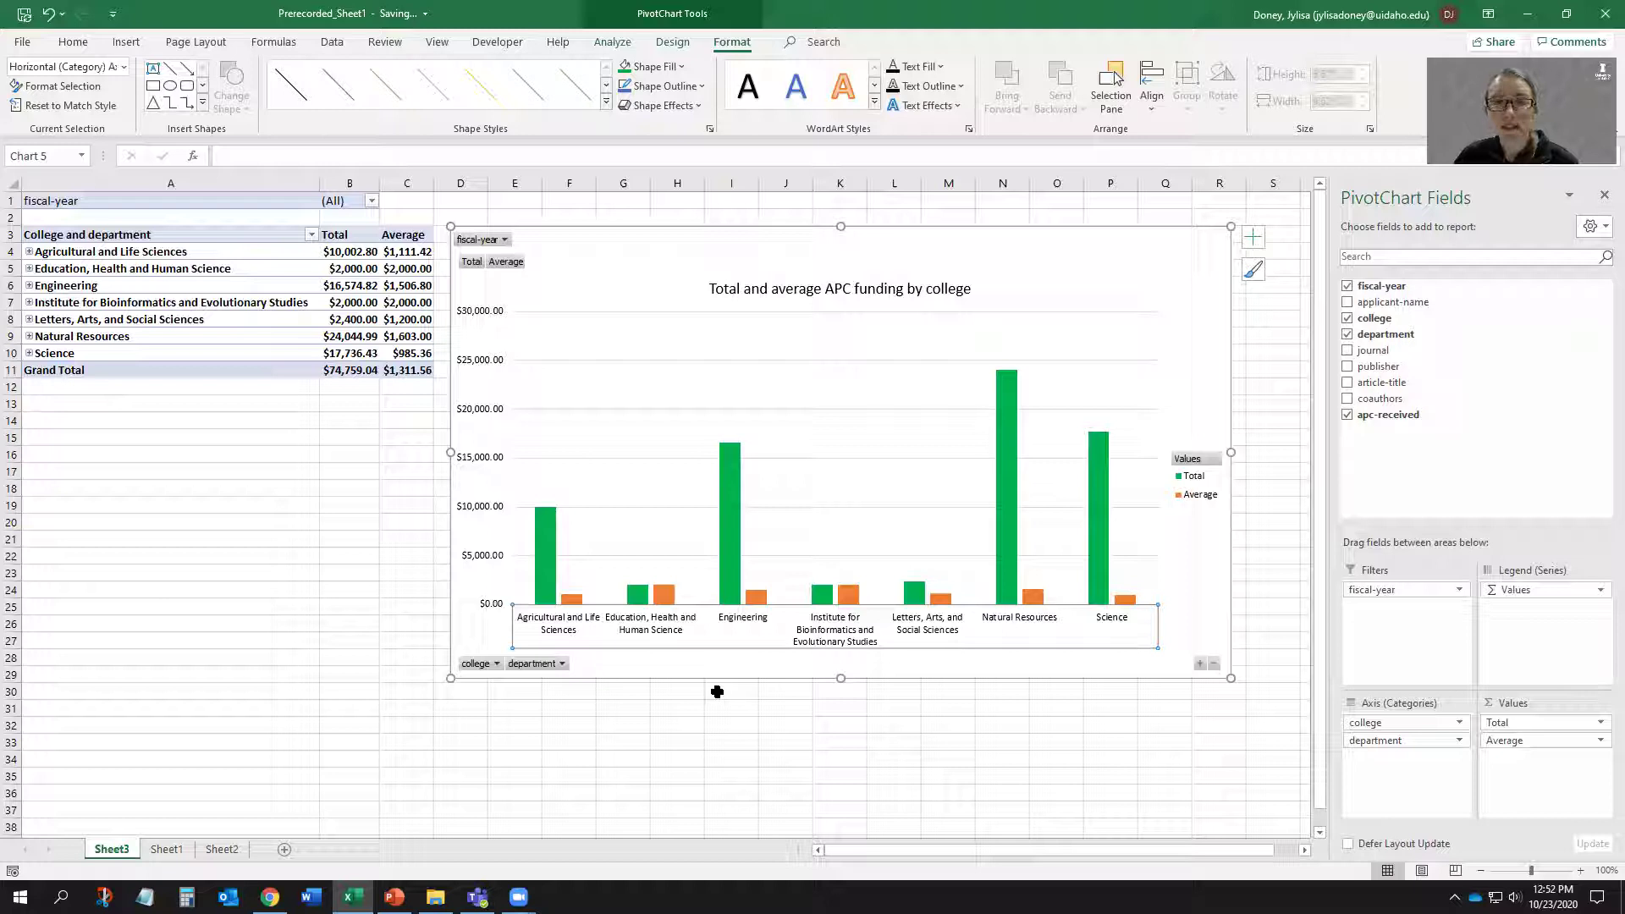
pyautogui.click(82, 45)
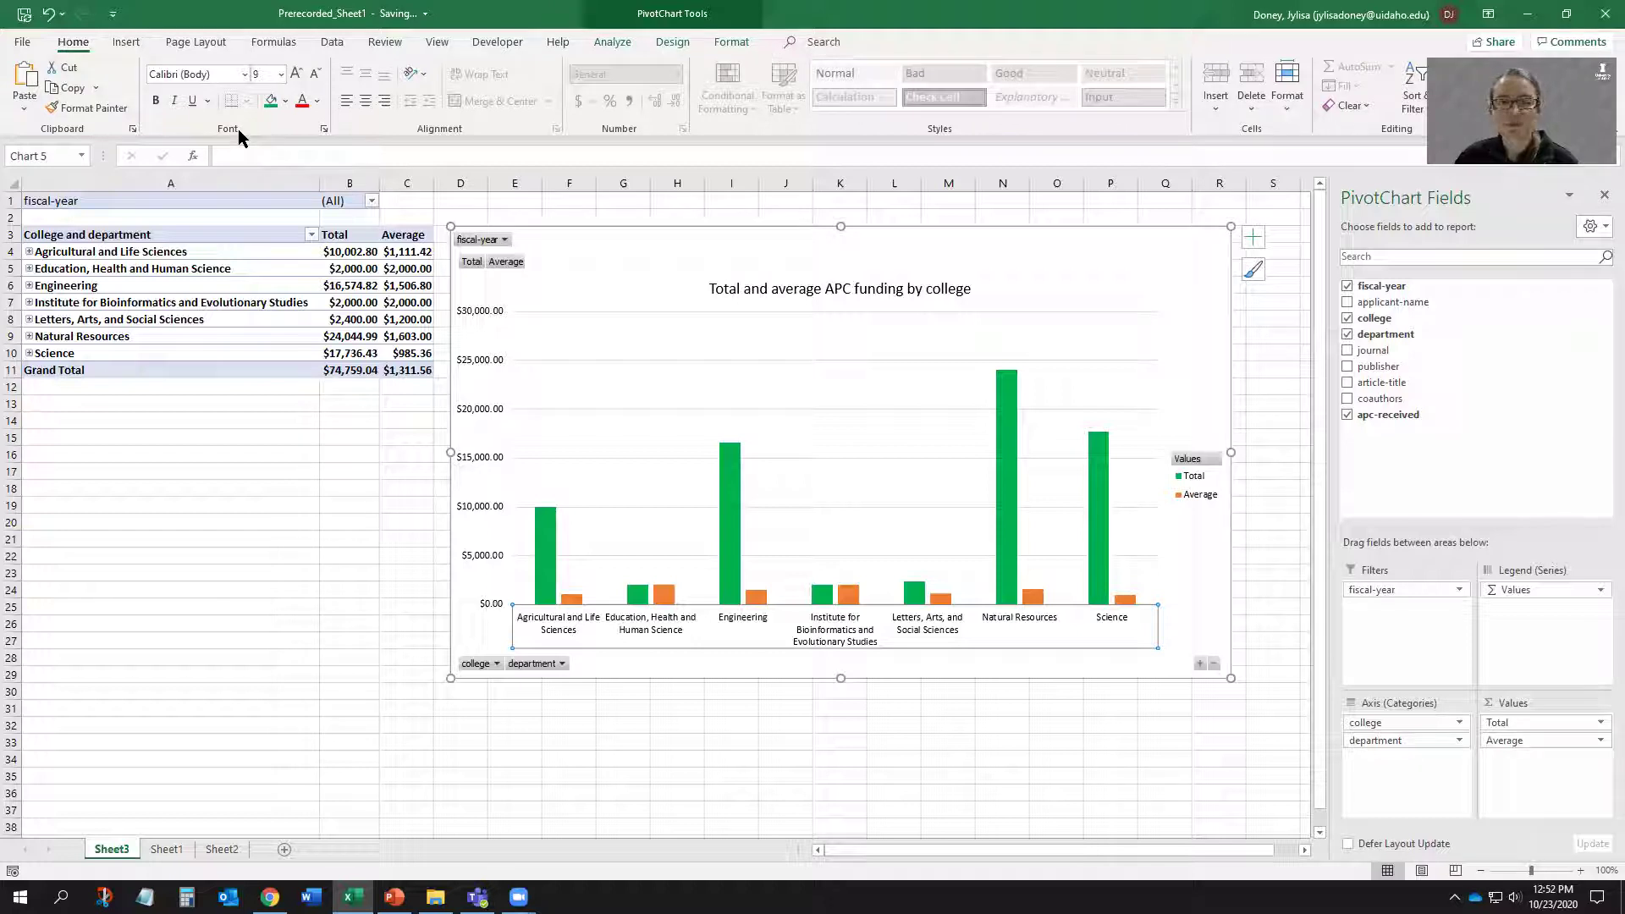
pyautogui.click(247, 74)
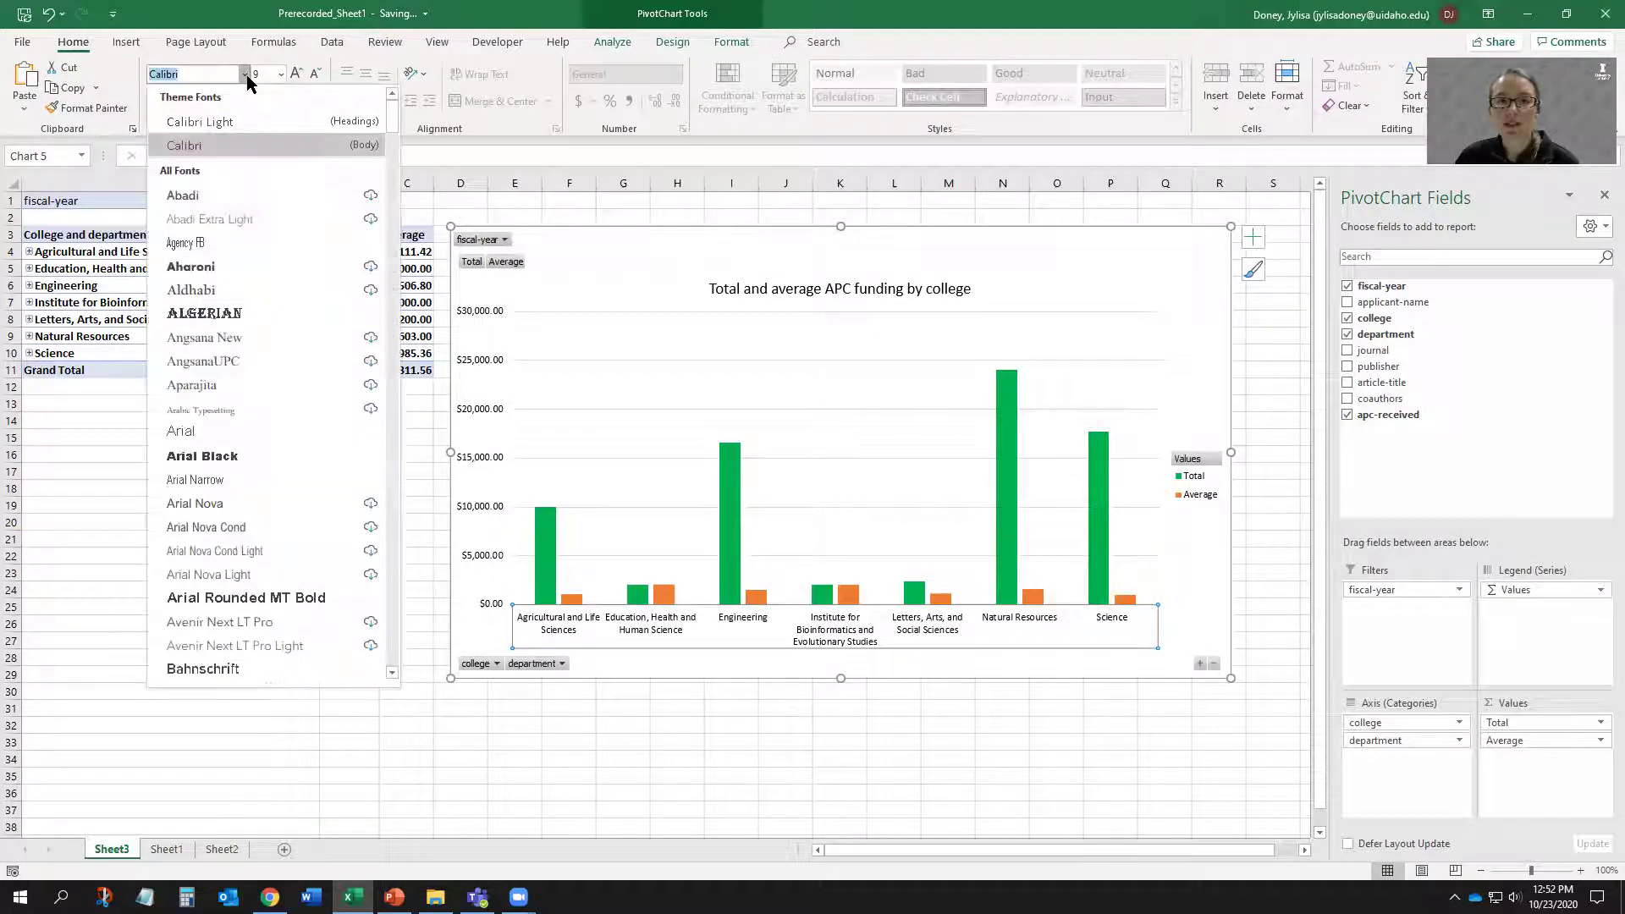
pyautogui.click(281, 75)
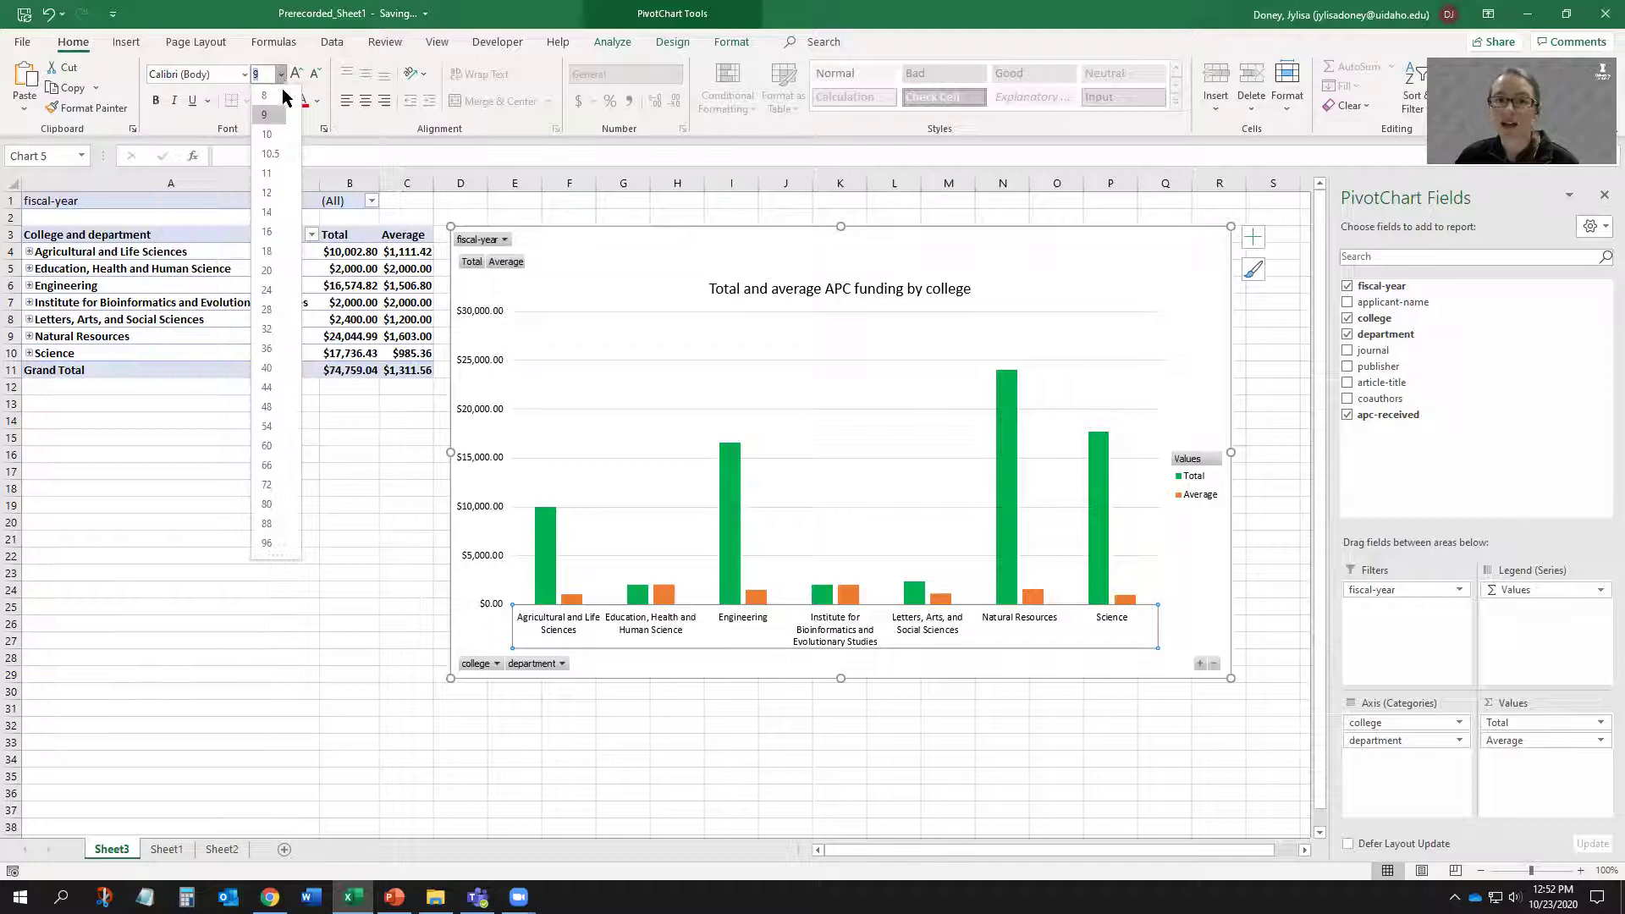
pyautogui.click(267, 173)
# Hide all field buttons on the PivotChart
pyautogui.click(643, 262)
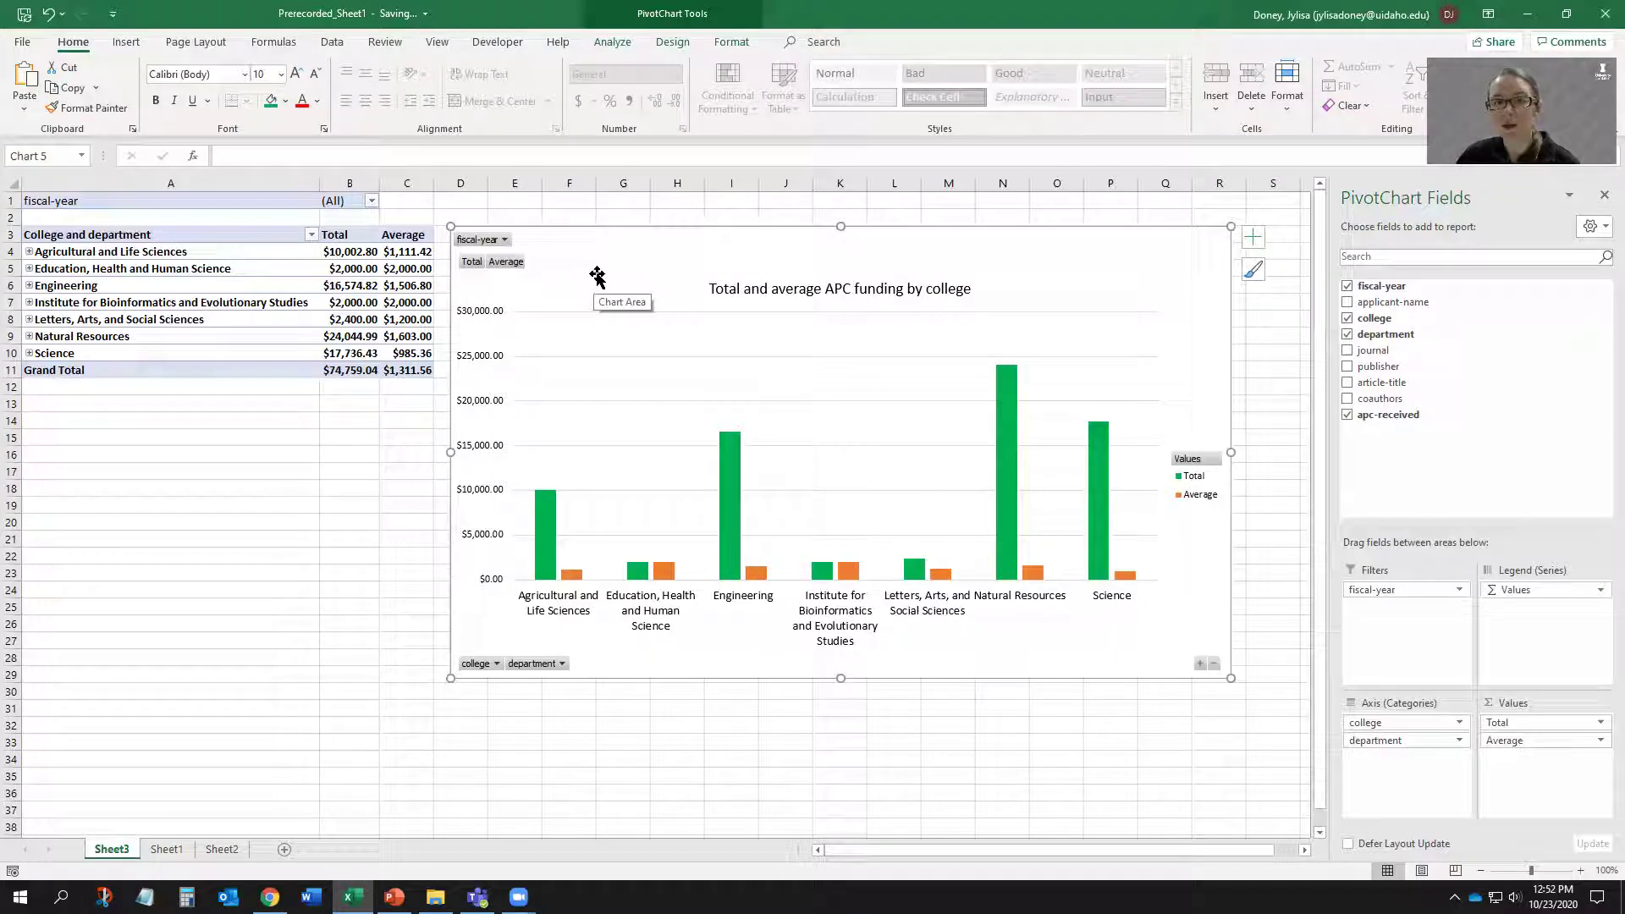
pyautogui.click(610, 43)
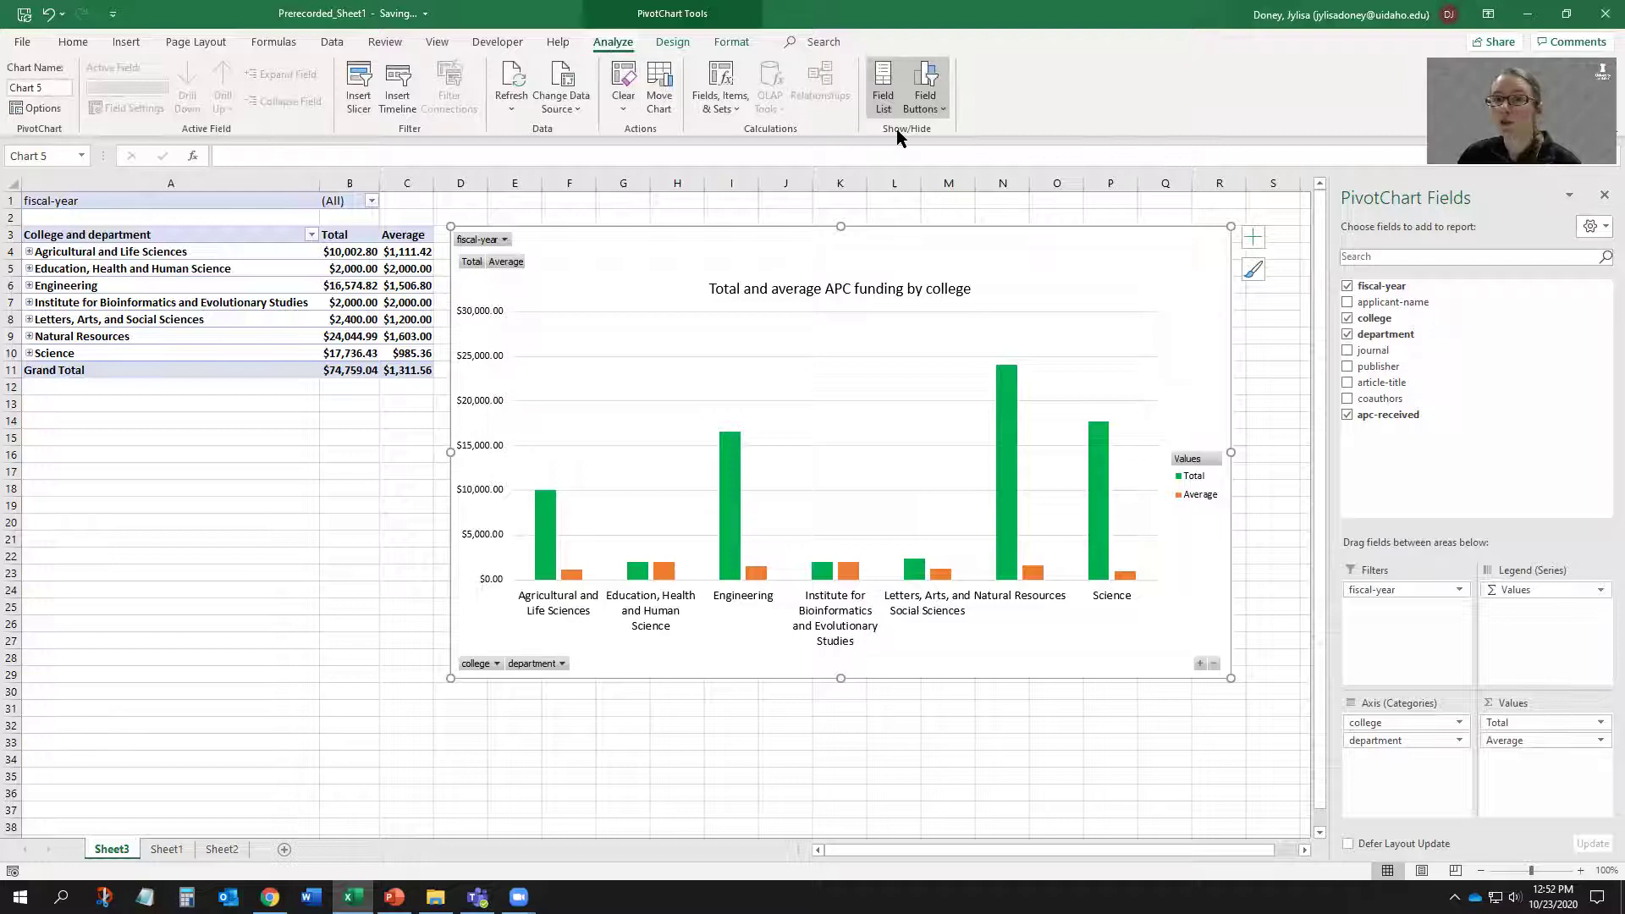
pyautogui.click(942, 105)
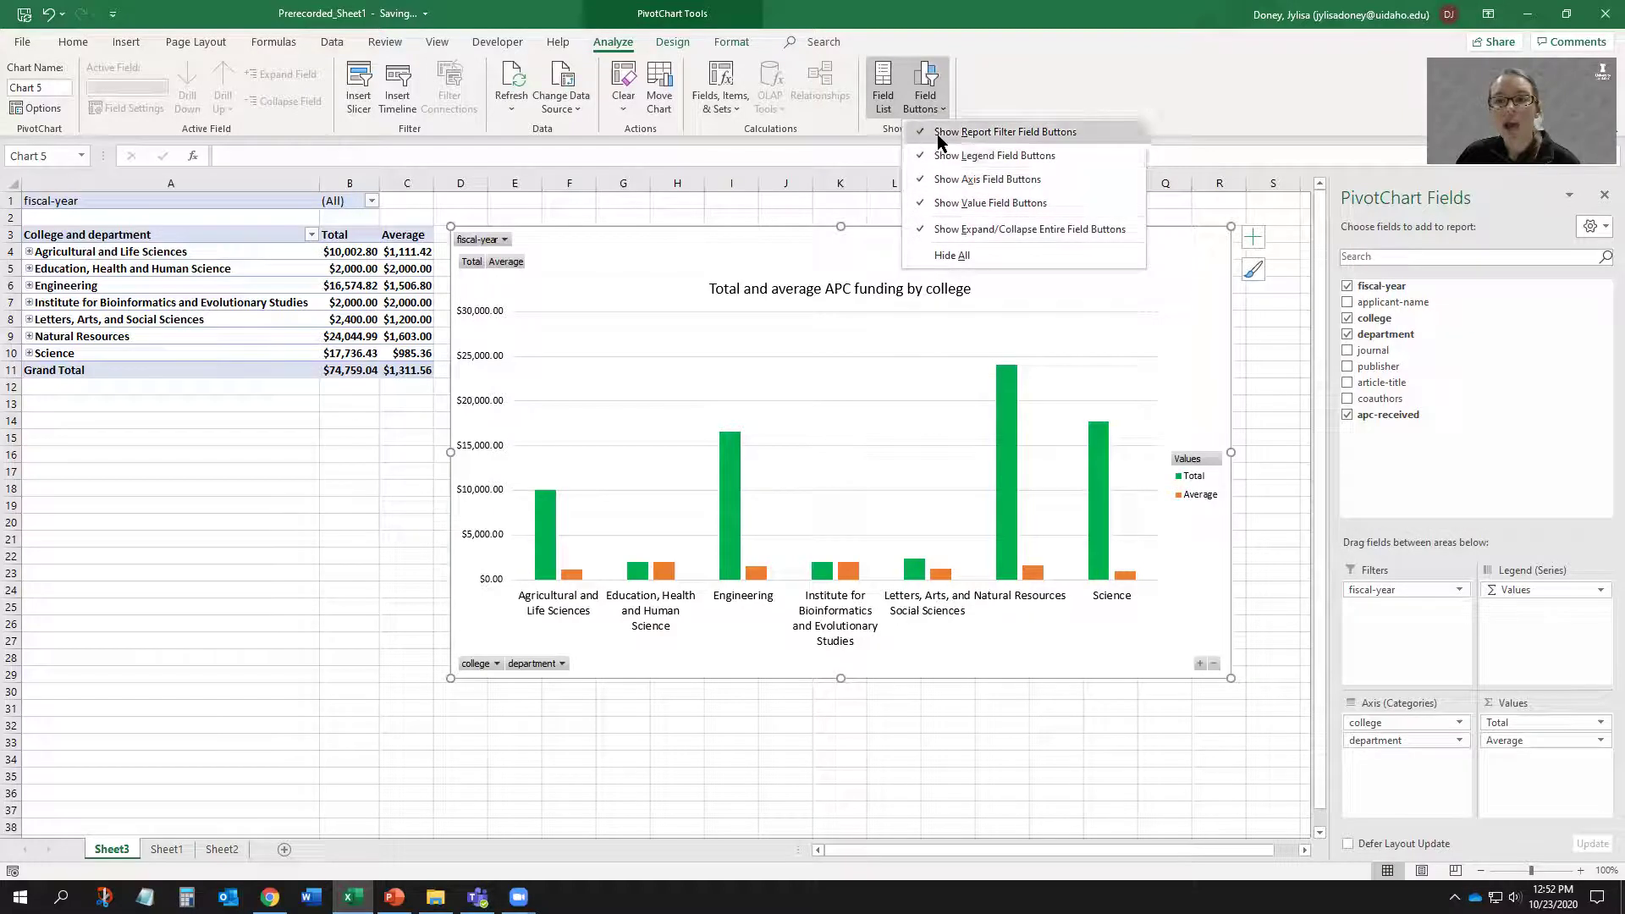
pyautogui.click(953, 258)
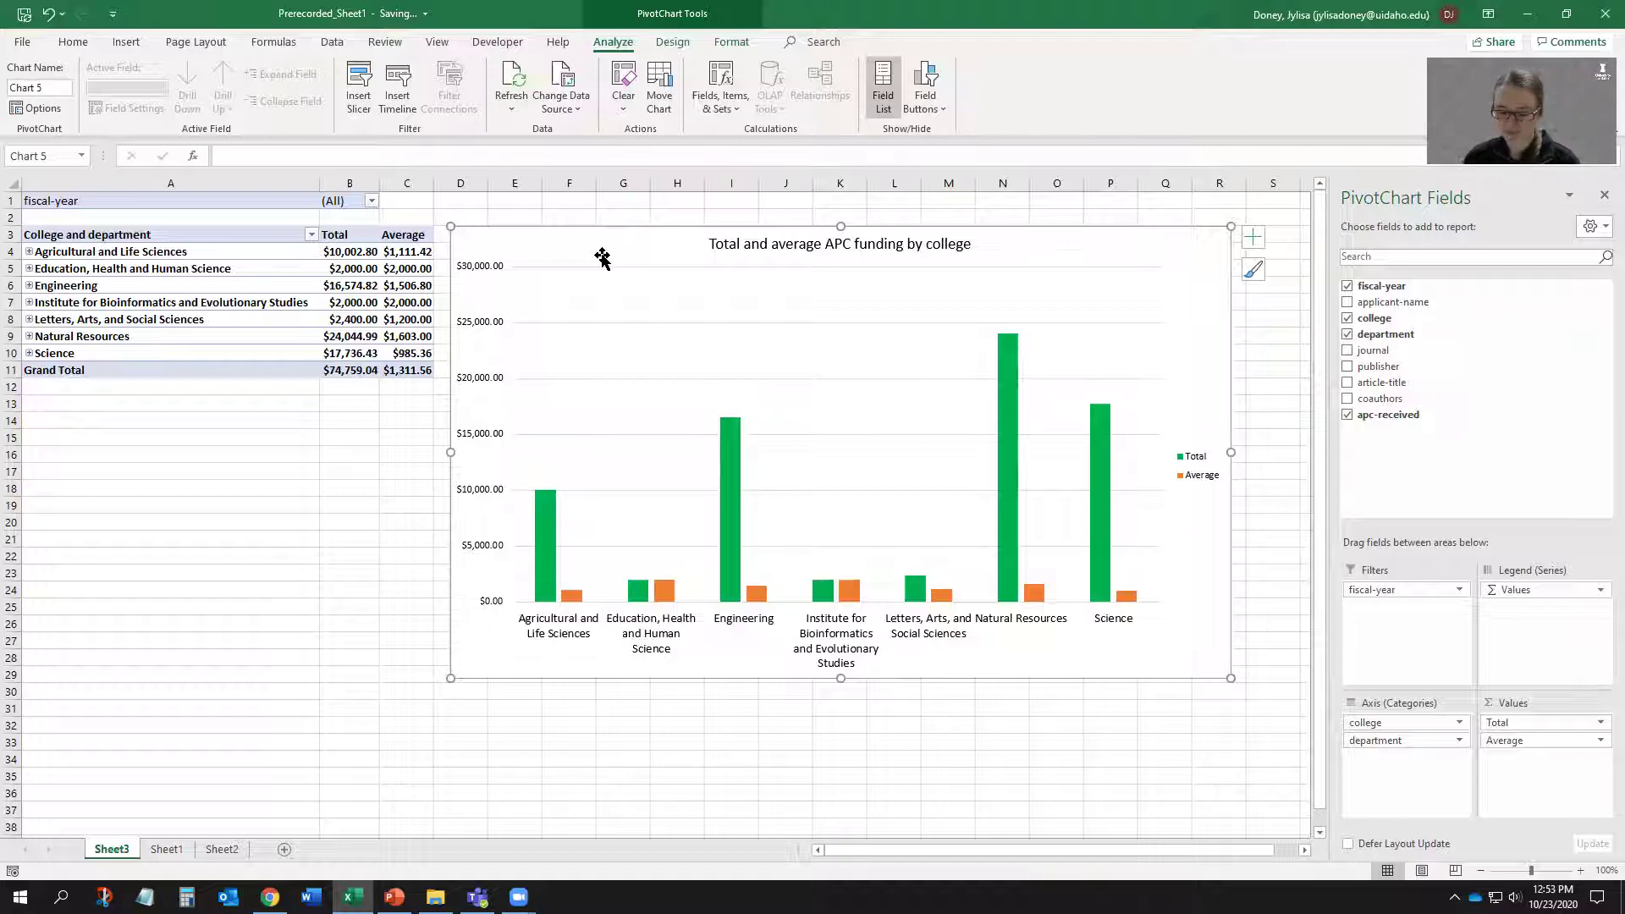
# Switch to the PowerPoint slide show with the Essential Excel Skills slide
pyautogui.hotkey('alt', 'Tab')
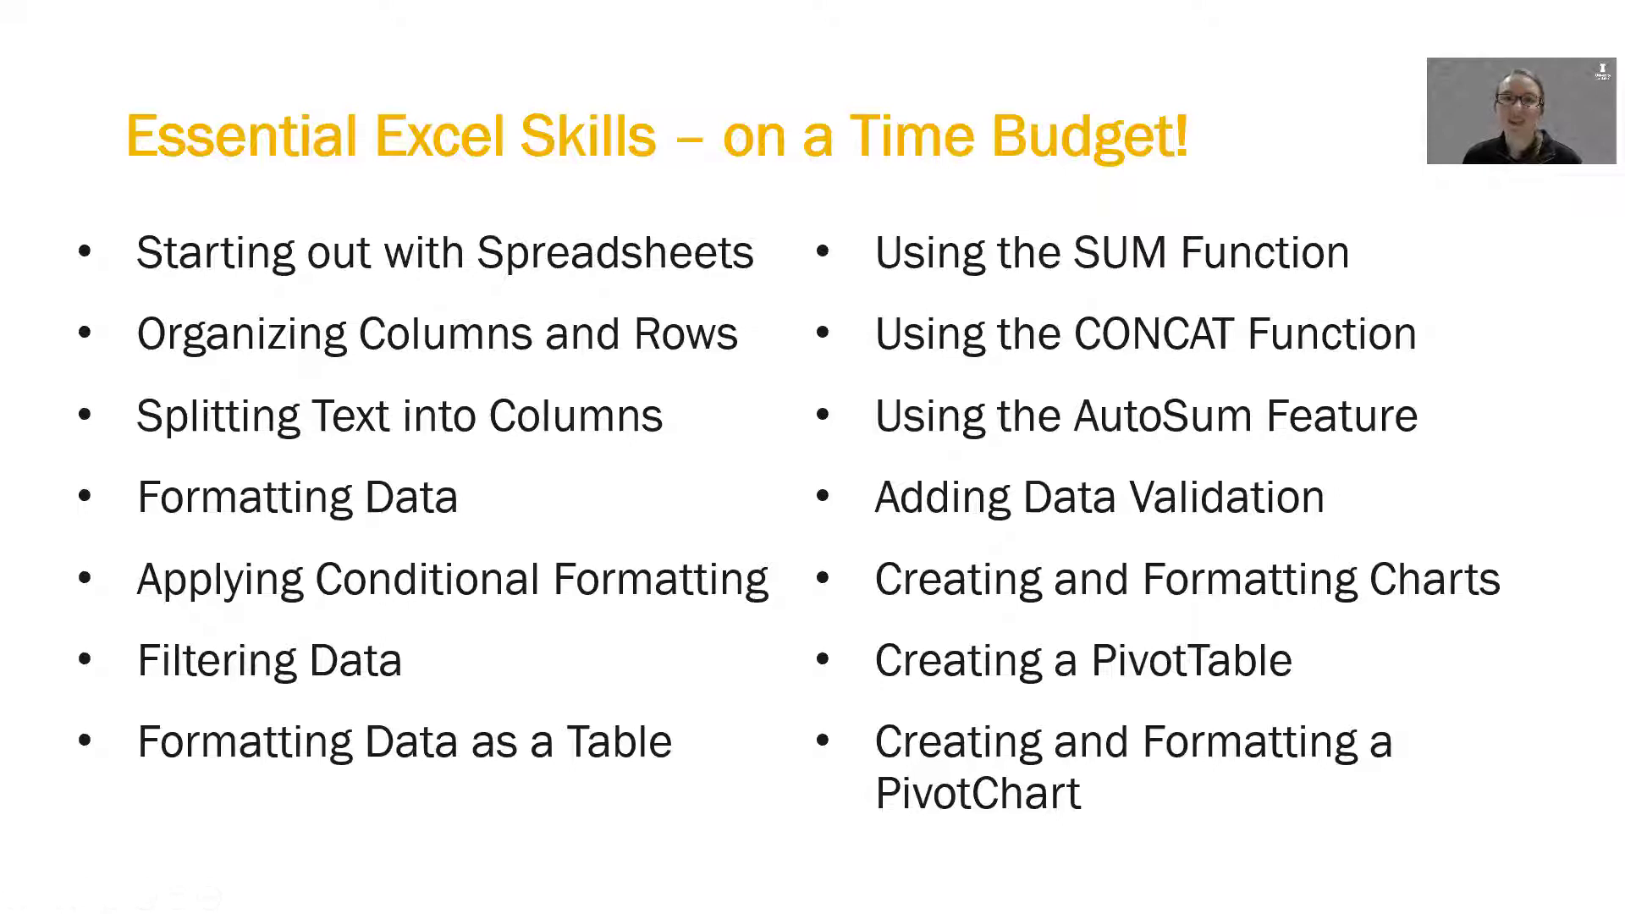